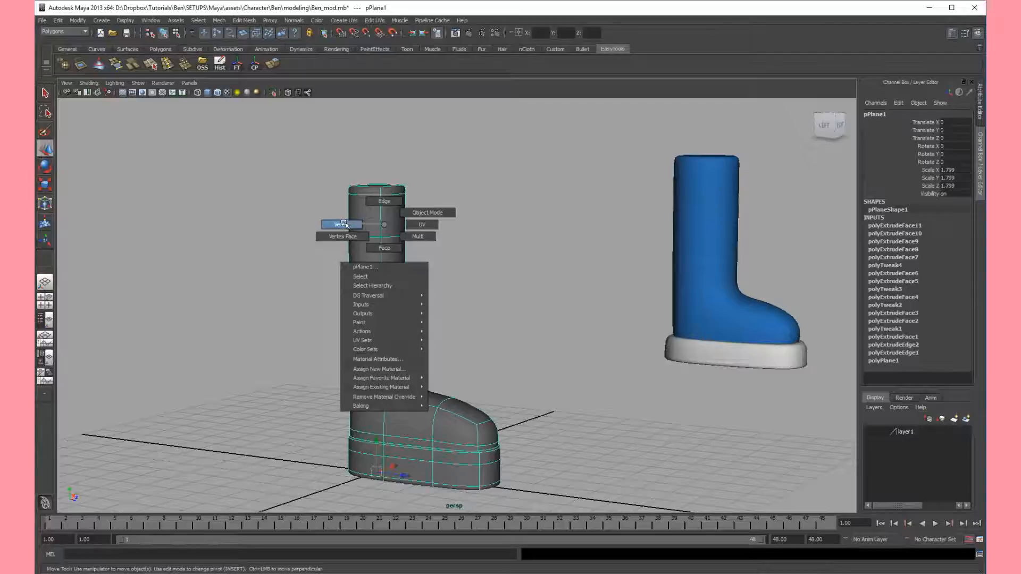
Step: Select the vertices of the grey boot's shaft and scale them horizontally in X and Z, leaving the height alone
left_click_drag(353, 229, 404, 227, "alt")
left_click_drag(520, 144, 457, 312)
scroll(515, 289, "up", 3)
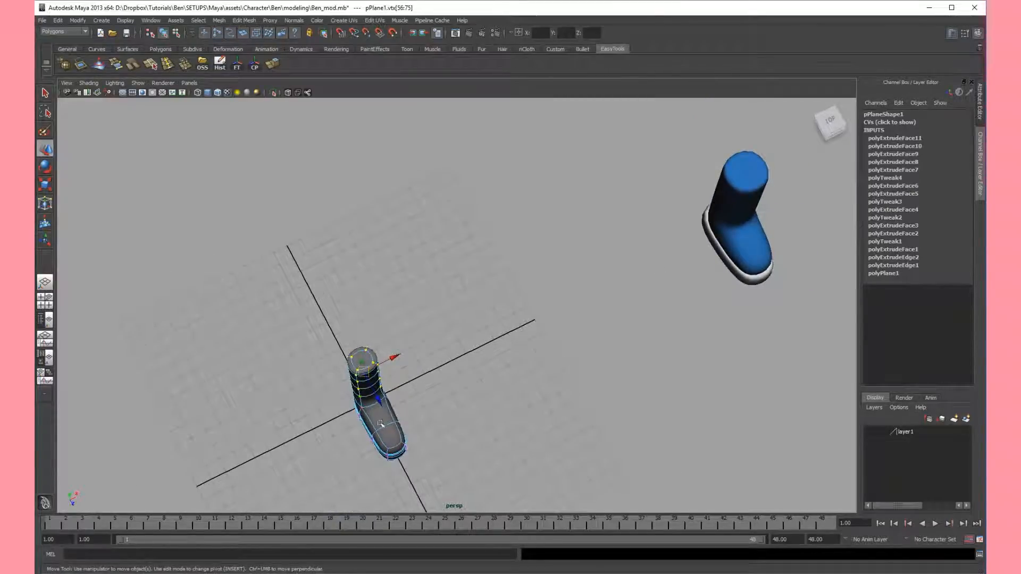
middle_click_drag(728, 236, 813, 147, "alt")
scroll(593, 339, "up", 5)
middle_click_drag(542, 345, 570, 371, "alt")
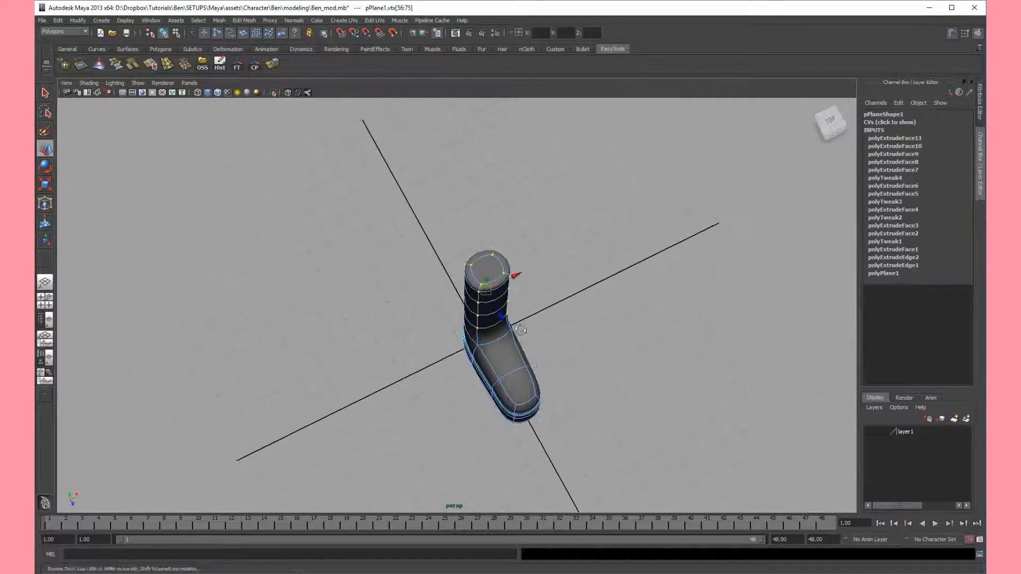
left_click_drag(532, 332, 550, 292, "alt")
scroll(547, 290, "up", 1)
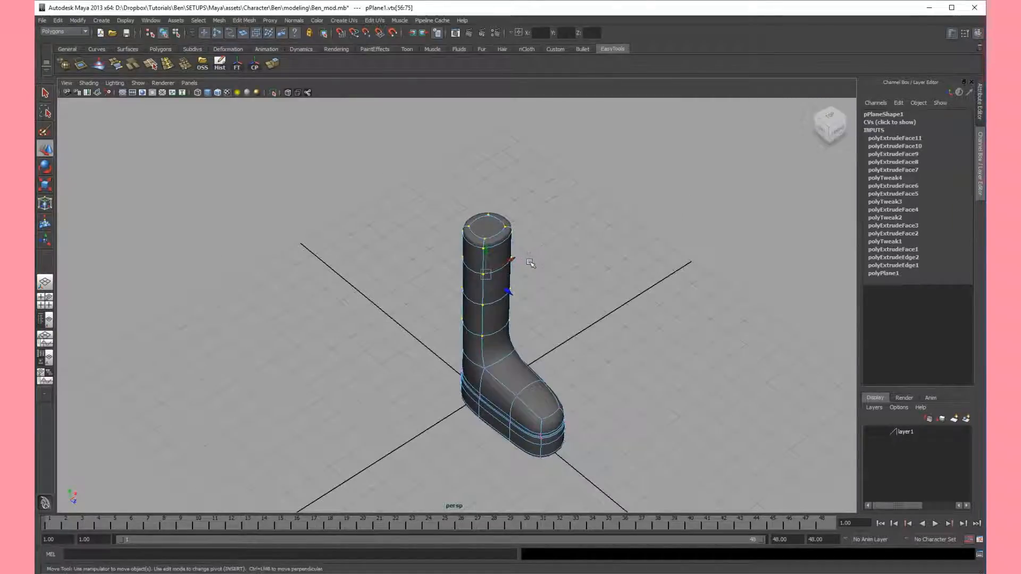
key("r")
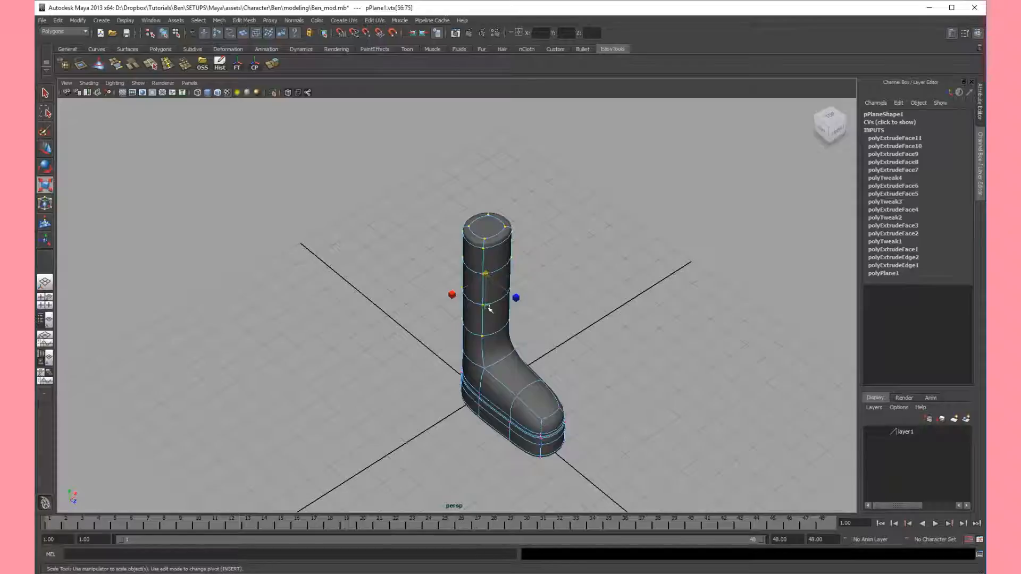
key("ctrl")
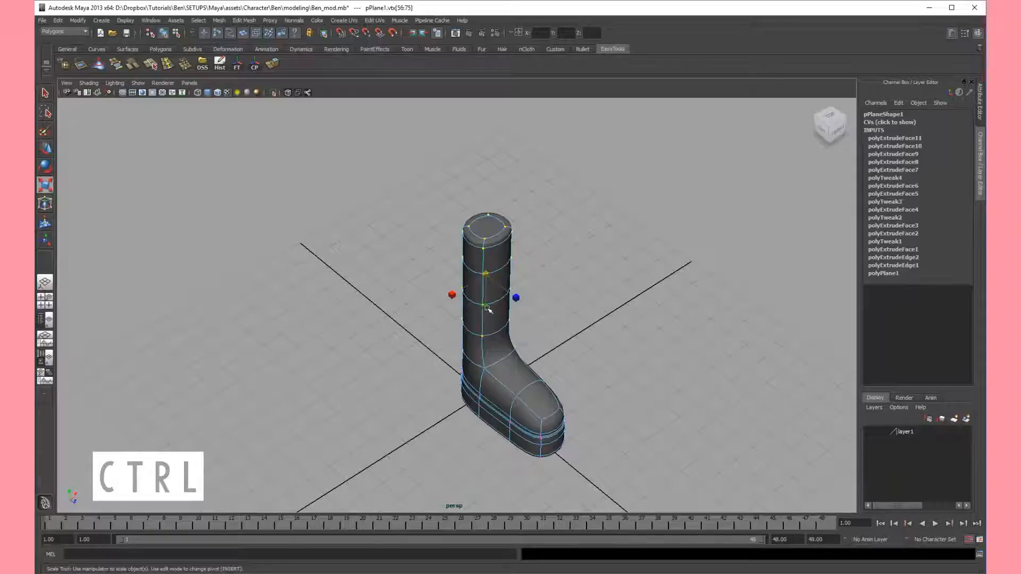
left_click_drag(487, 309, 491, 316, "ctrl")
Step: Select the foot and sole vertices of the grey boot and scale them along X to adjust the foot's width
left_click_drag(574, 301, 519, 269, "alt")
scroll(520, 269, "down", 3)
middle_click_drag(520, 269, 301, 276, "alt")
left_click_drag(302, 276, 535, 308, "alt")
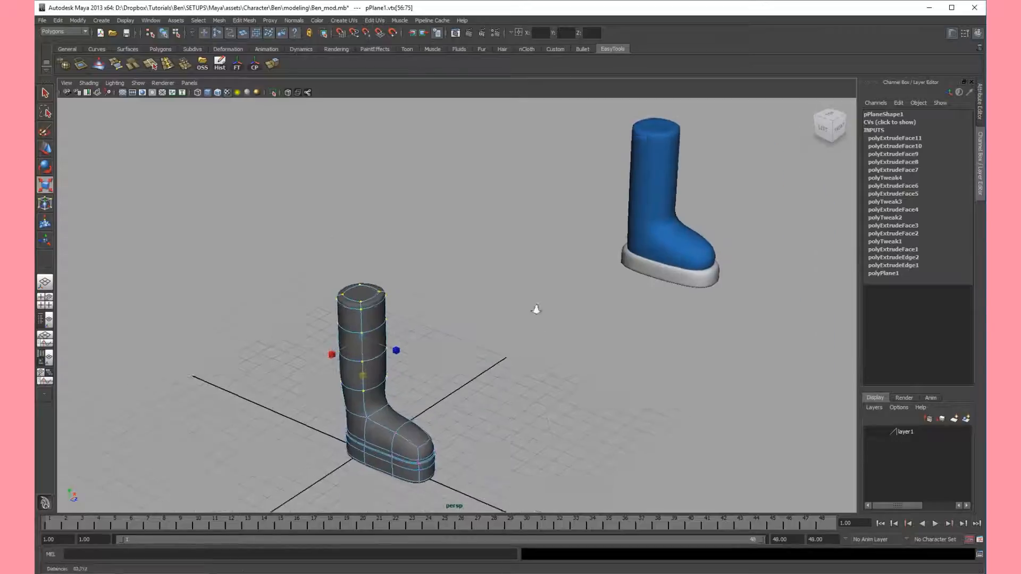
middle_click_drag(505, 345, 510, 269, "alt")
right_click_drag(510, 268, 529, 318, "alt")
left_click_drag(535, 324, 550, 271, "alt")
left_click_drag(306, 408, 304, 410)
left_click_drag(494, 314, 409, 367, "alt")
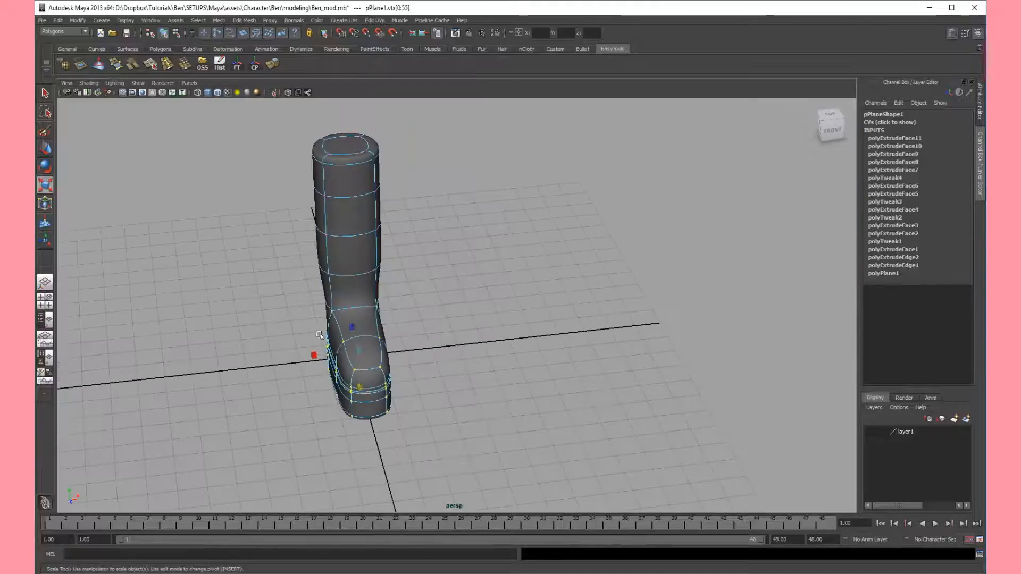
left_click_drag(315, 346, 396, 326, "alt")
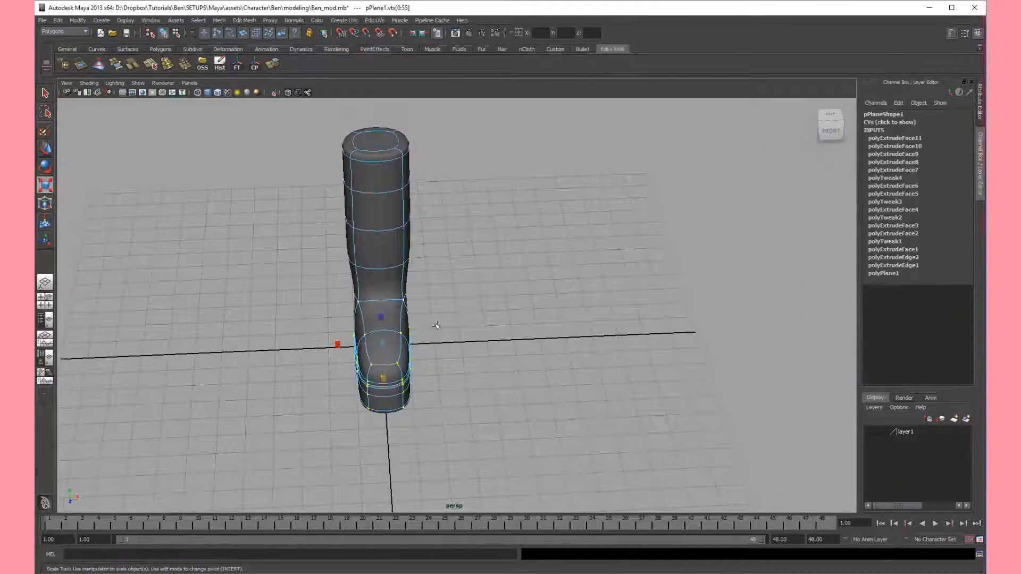
mouse_move(335, 349)
left_mouse_down()
mouse_move(326, 348)
mouse_move(416, 329)
mouse_move(403, 310)
mouse_move(382, 311)
mouse_move(407, 302)
mouse_move(345, 353)
left_mouse_up()
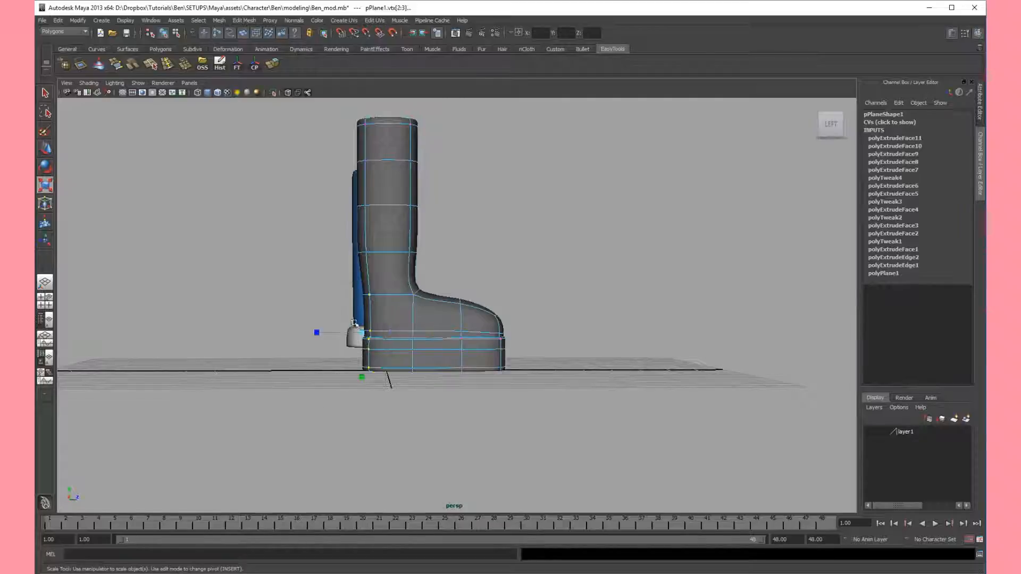
Step: Move the vertices at the back of the heel rearward in line with the back of the shaft
key("w")
left_click_drag(395, 334, 392, 334)
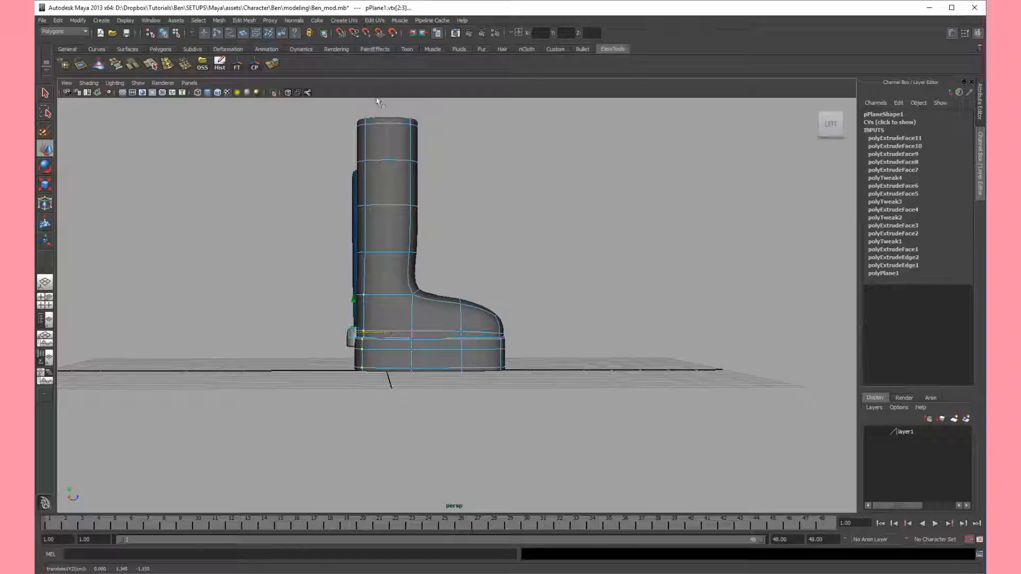
left_click_drag(464, 243, 386, 306, "alt")
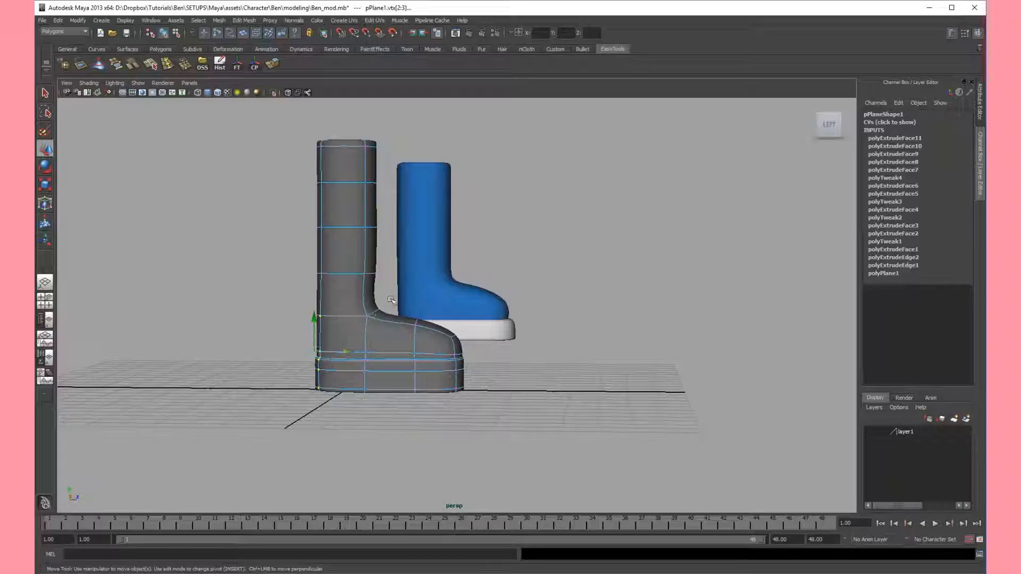
Step: Isolate the two vertices at the front of the ankle, reposition them to smooth the bend, and return to object mode
left_click(374, 313)
left_click_drag(374, 313, 523, 323, "alt")
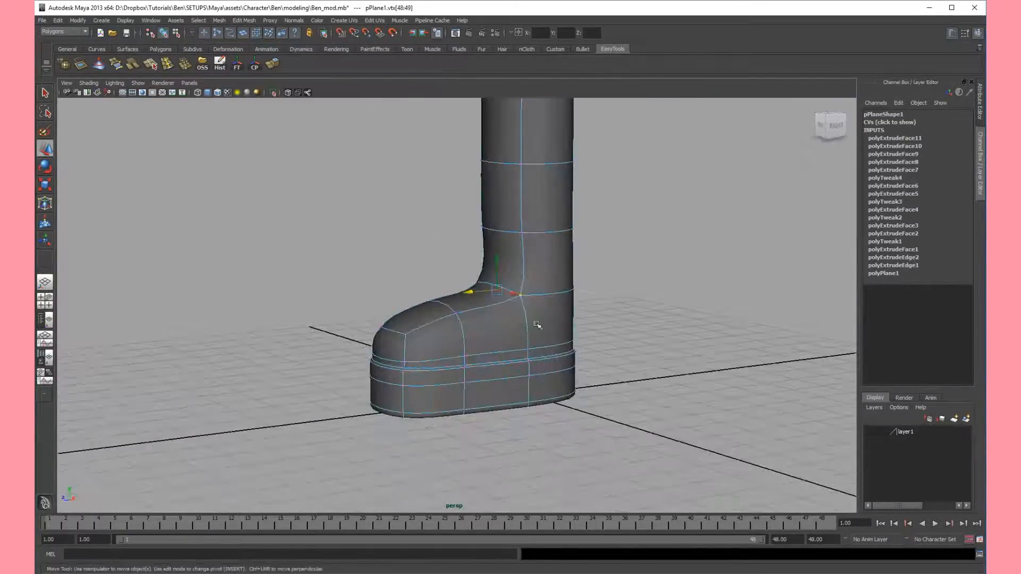
left_click_drag(545, 286, 455, 319, "alt")
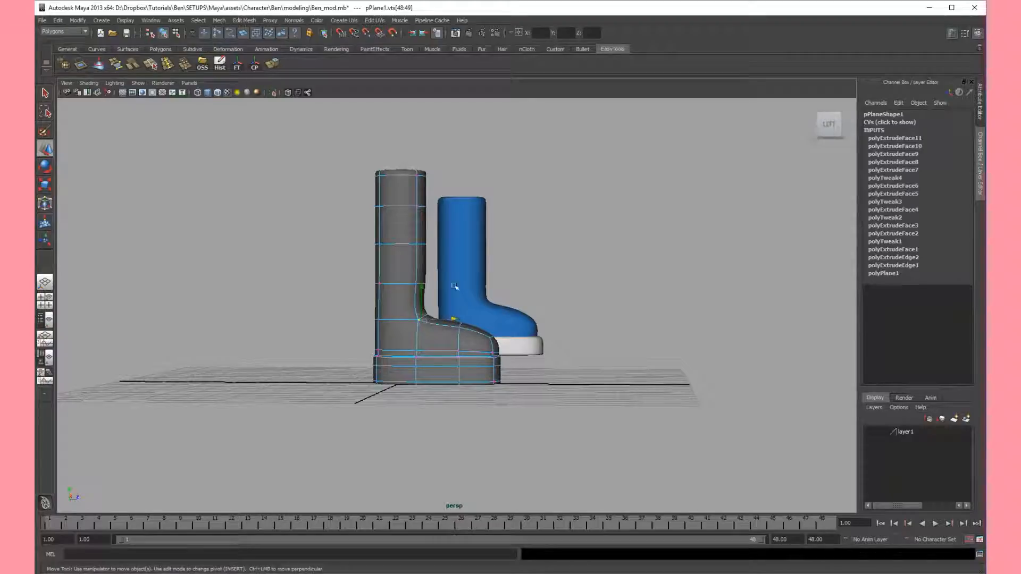
key("4")
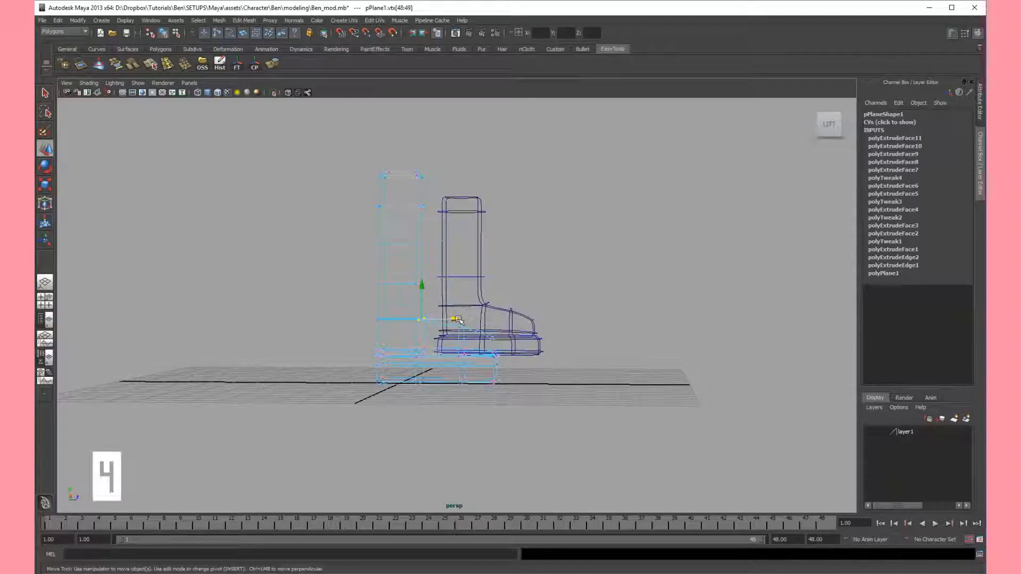
mouse_move(462, 332)
left_mouse_down("alt")
mouse_move(477, 338)
mouse_move(465, 333)
left_mouse_up("alt")
left_click(418, 358)
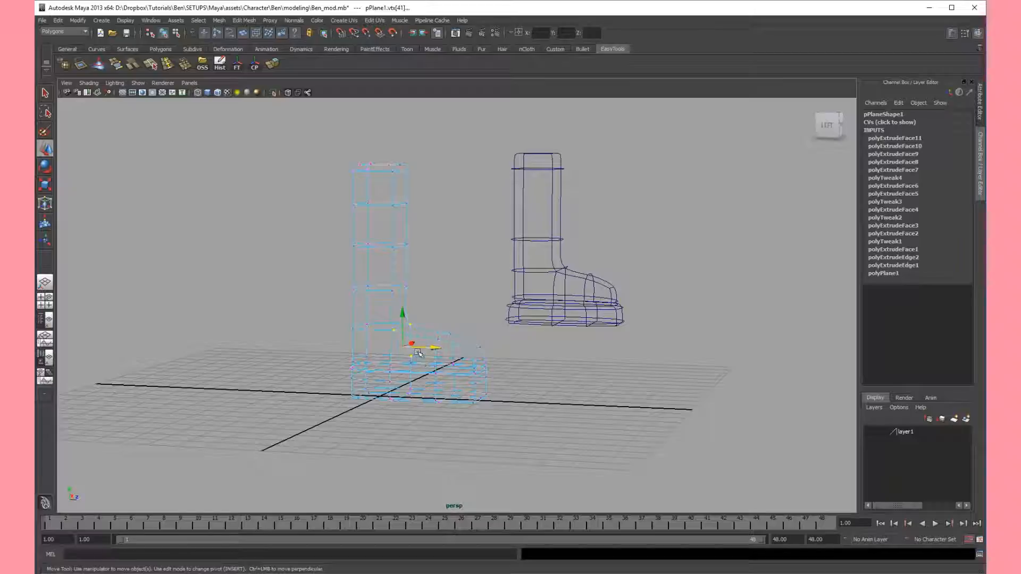
key("ctrl")
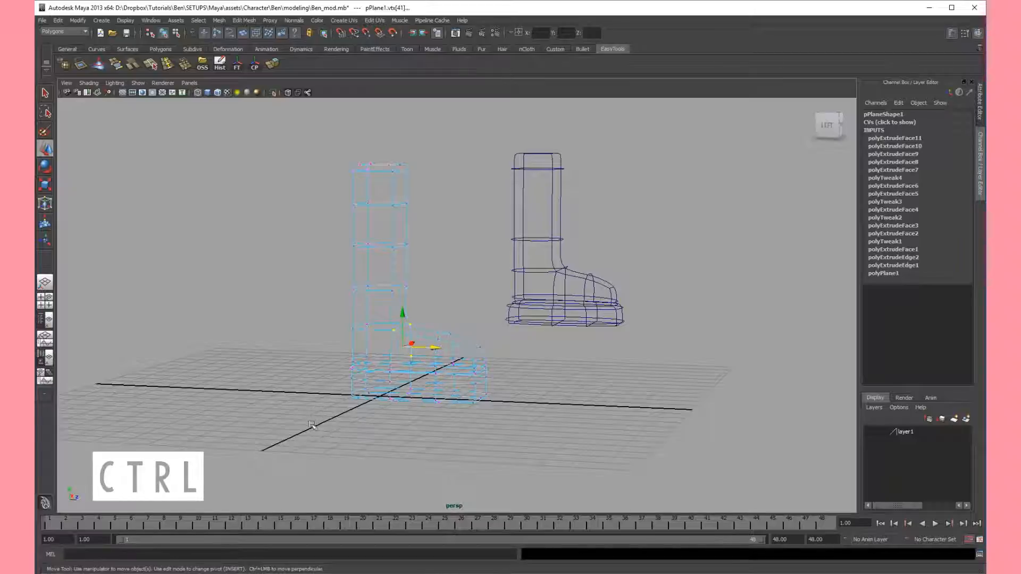
left_click_drag(311, 426, 504, 347, "ctrl")
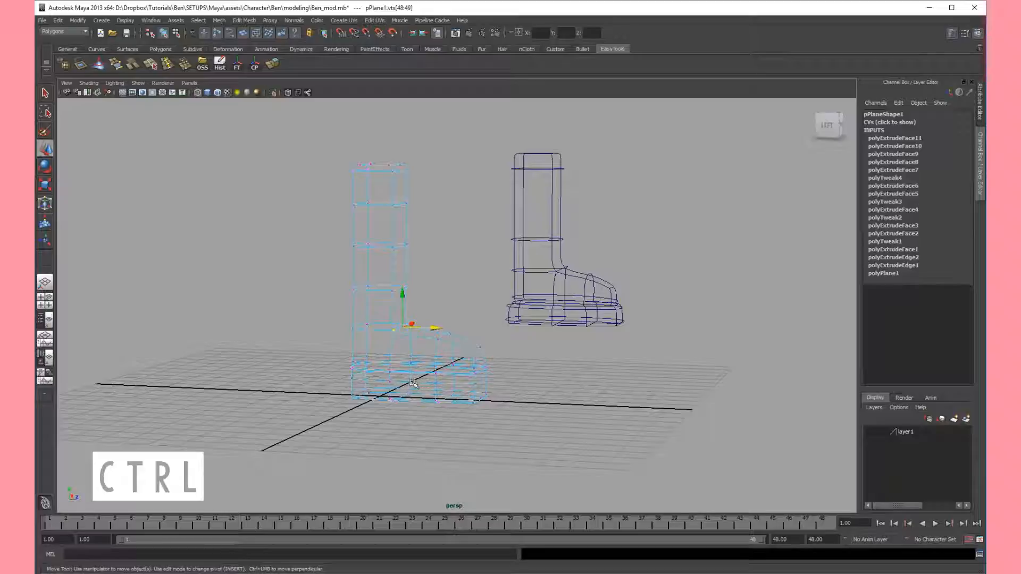
key("5")
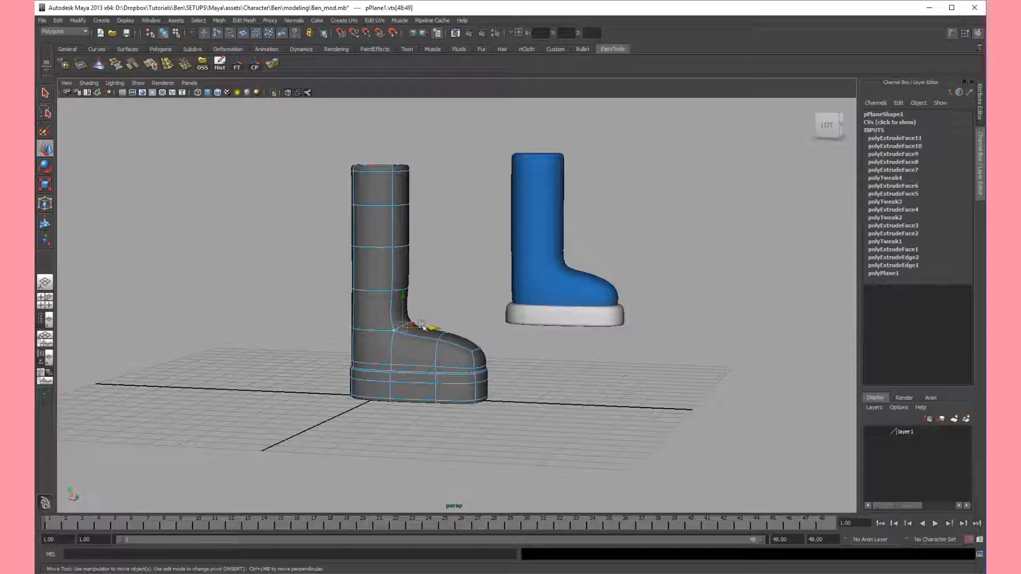
mouse_move(435, 329)
left_mouse_down()
mouse_move(447, 334)
mouse_move(437, 347)
left_mouse_up()
right_click_drag(435, 348, 467, 329)
left_click(604, 277)
left_click_drag(604, 278, 592, 285, "alt")
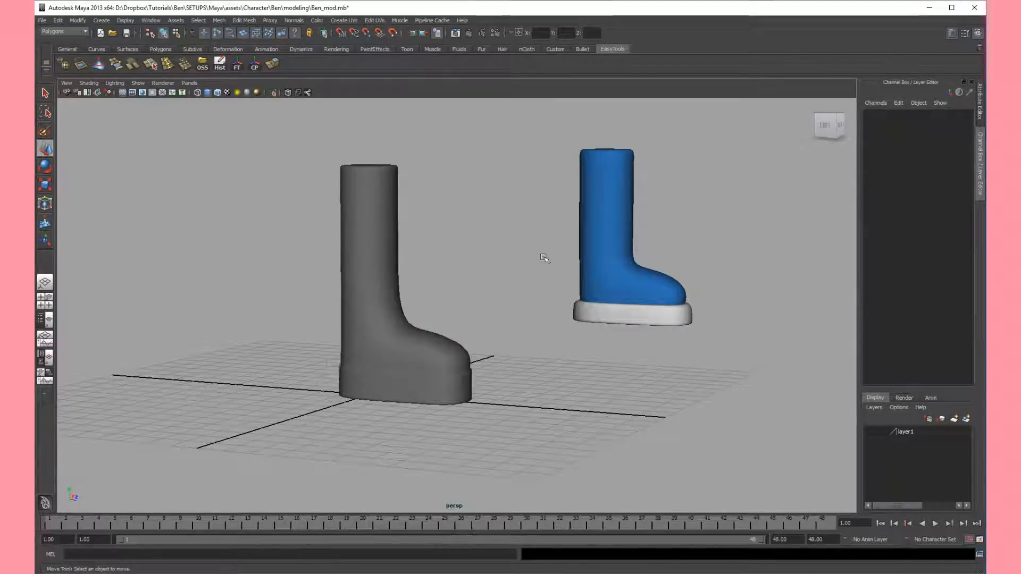
Step: Move the front ankle vertices farther toward the toe and compare the grey boot with the blue reference boot
left_click_drag(464, 304, 433, 312, "alt")
left_click_drag(397, 270, 412, 332, "alt")
right_click_drag(408, 332, 330, 329)
left_click_drag(385, 336, 468, 339, "alt")
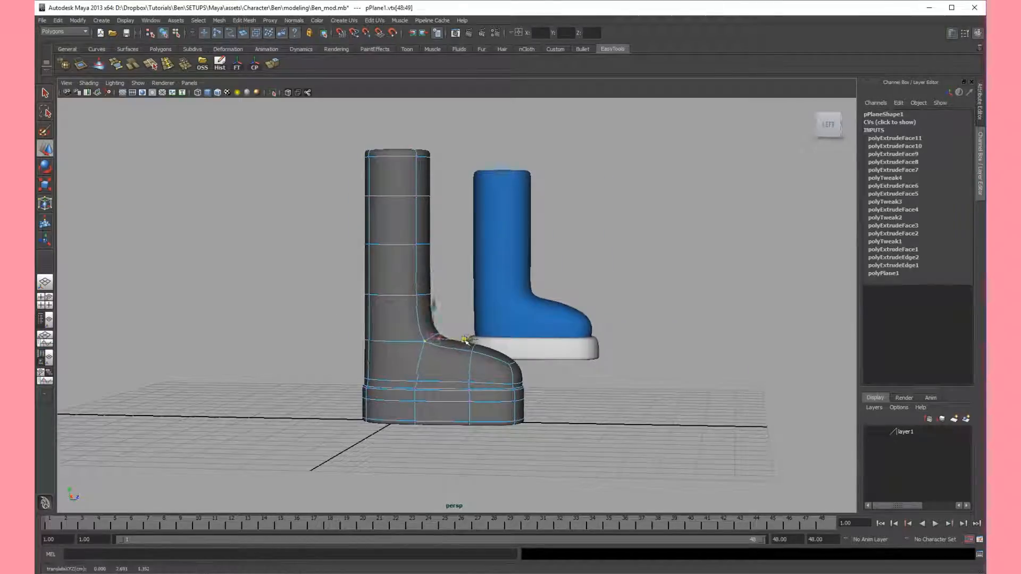
left_click(529, 344)
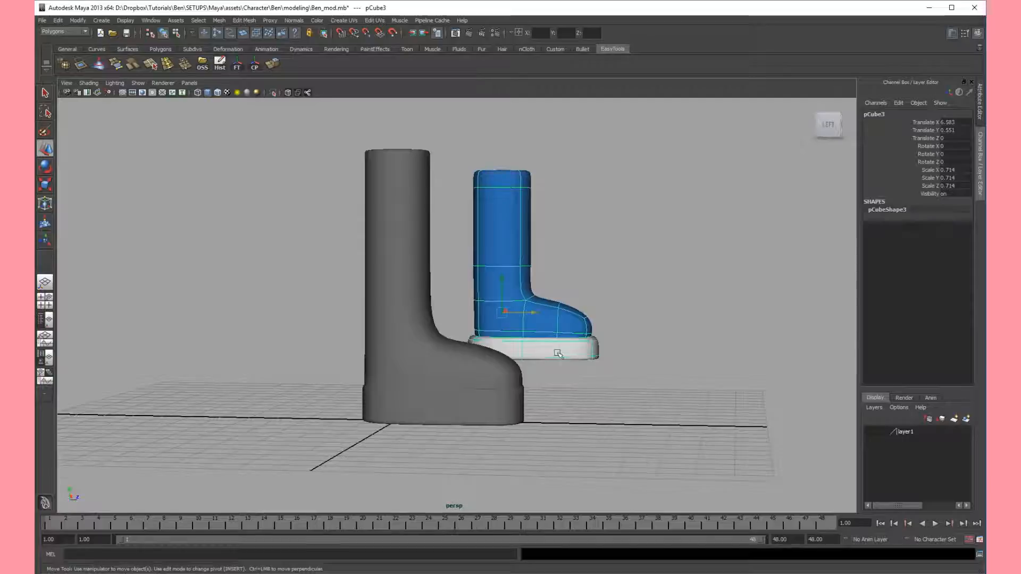
left_click_drag(555, 352, 668, 322, "alt")
left_click(671, 321)
middle_click_drag(656, 331, 634, 290, "alt")
right_click_drag(633, 290, 606, 324, "alt")
middle_click_drag(606, 324, 591, 332, "alt")
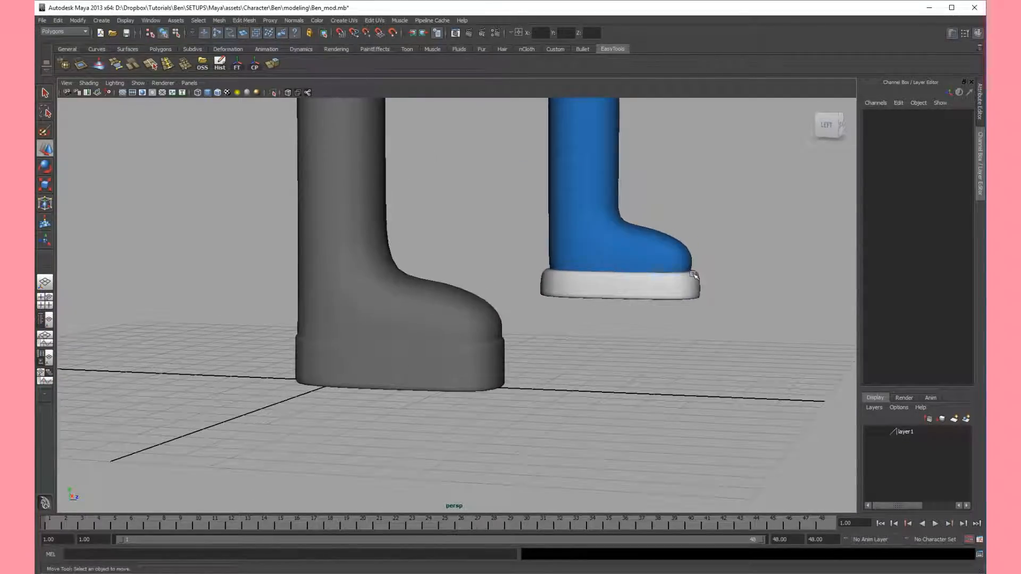
Step: Select the vertex rows around the sole's upper edge and try lowering them, undoing the move
left_click_drag(499, 355, 489, 351, "alt")
right_click_drag(492, 349, 445, 349)
middle_click_drag(461, 341, 461, 358, "alt")
left_click_drag(470, 359, 321, 346, "alt")
left_click_drag(260, 356, 261, 357)
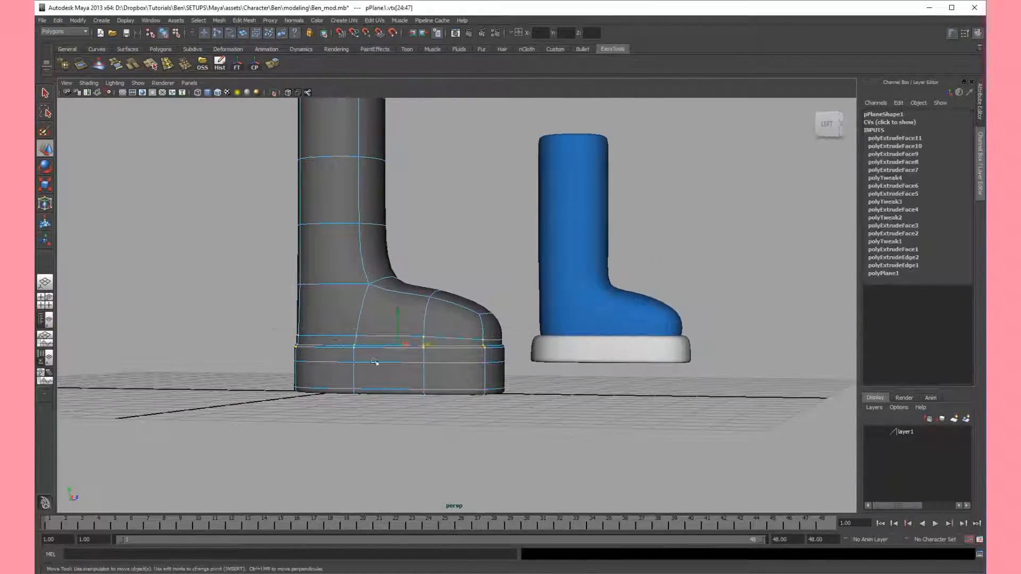
key("4")
mouse_move(524, 337)
left_mouse_down("alt")
mouse_move(563, 337)
mouse_move(519, 343)
mouse_move(533, 339)
left_mouse_up("alt")
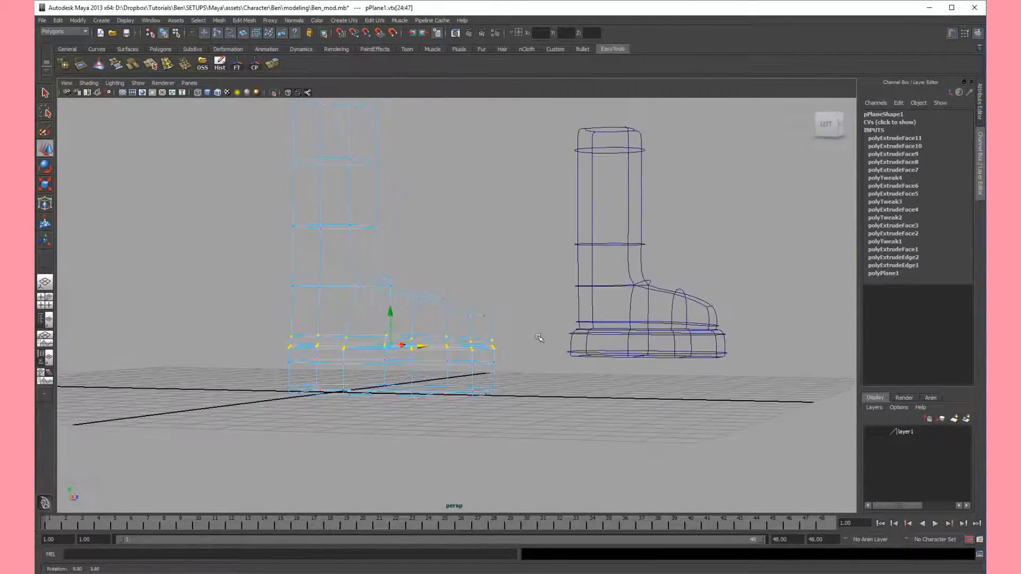
key("5")
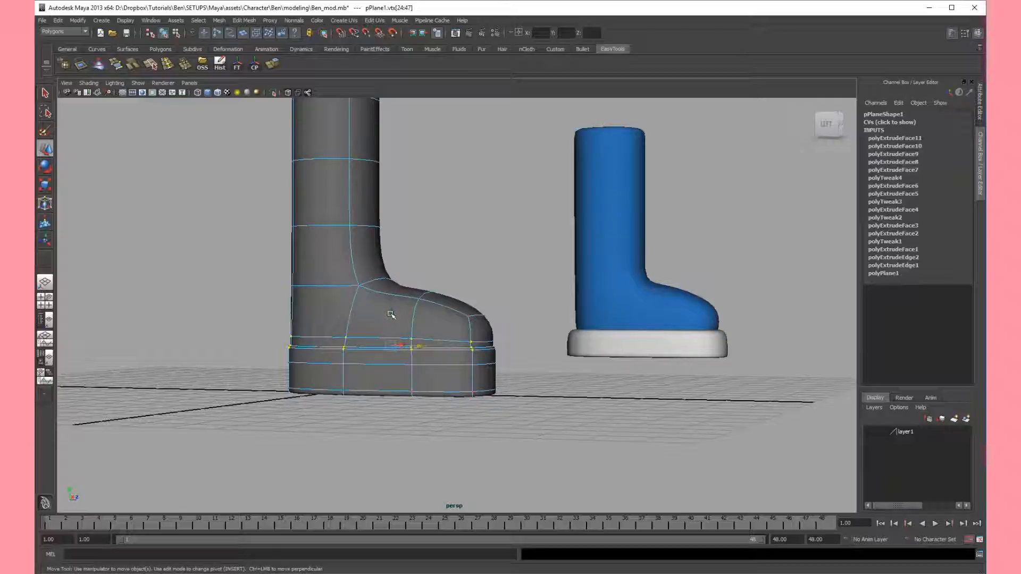
middle_click_drag(392, 312, 394, 322)
key("ctrl+z")
Step: Adjust the vertex selection around the sole's upper edge and lower those rows to make the sole thinner
left_click_drag(541, 328, 252, 370, "shift")
left_click_drag(339, 369, 354, 369, "alt")
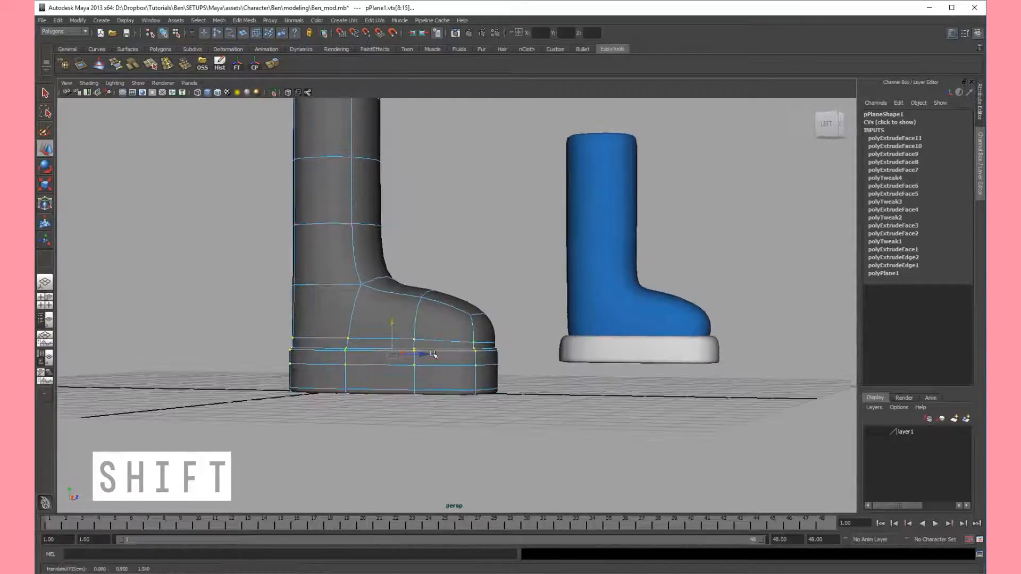
mouse_move(494, 371)
left_mouse_down("alt")
mouse_move(510, 372)
mouse_move(490, 375)
left_mouse_up("alt")
right_click_drag(496, 373, 497, 372)
left_click_drag(556, 357, 530, 364)
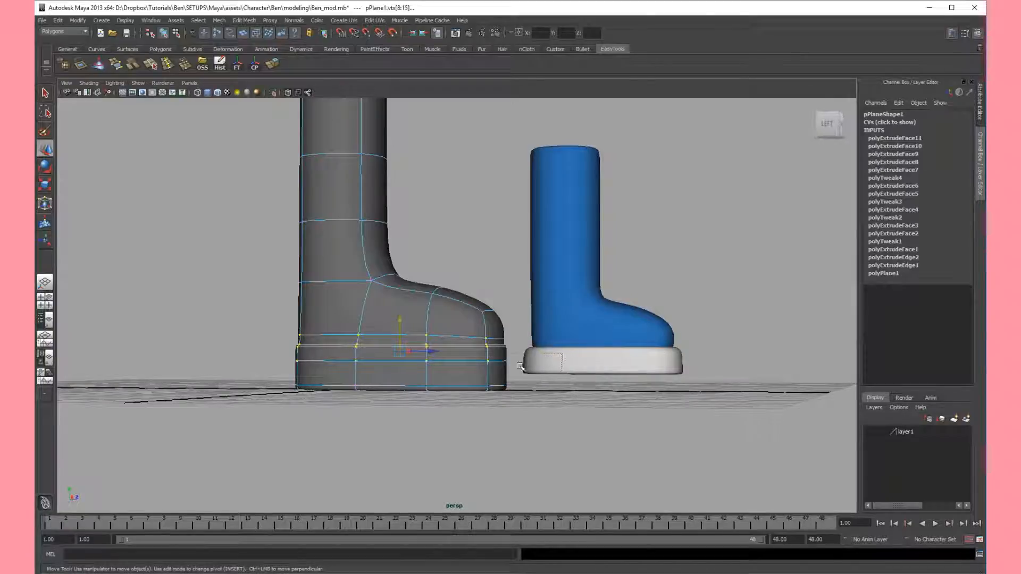
Step: Select the sole's middle and bottom vertex rows, scale them outward beyond the boot, and return to object mode
left_click_drag(426, 396, 237, 433)
left_click_drag(435, 370, 426, 370, "alt")
key("4")
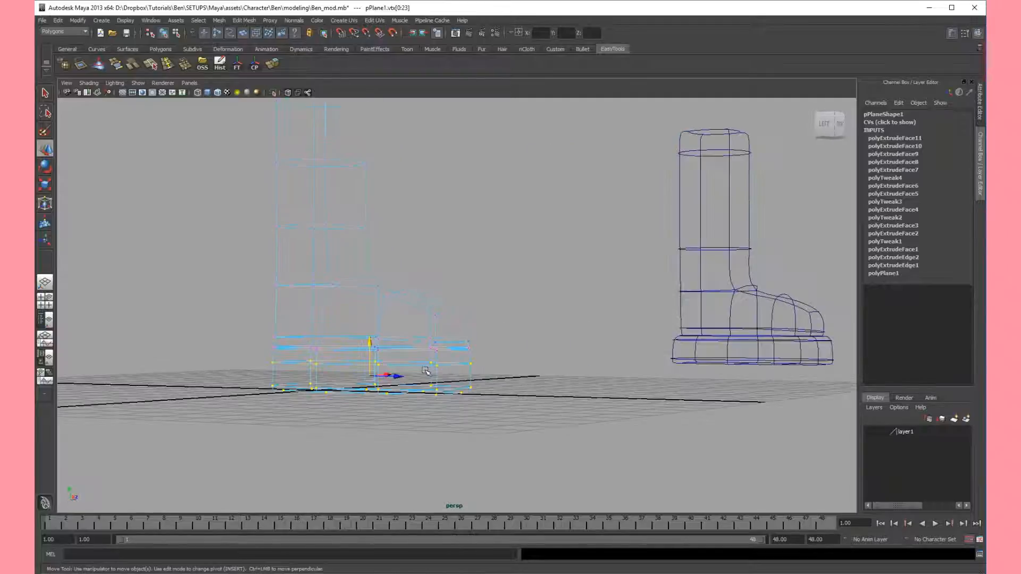
key("5")
mouse_move(412, 372)
left_mouse_down("alt")
mouse_move(342, 408)
mouse_move(331, 388)
left_mouse_up("alt")
key("r")
left_click_drag(395, 384, 551, 350, "alt")
right_click_drag(515, 370, 560, 349)
left_click(570, 348)
mouse_move(570, 349)
left_mouse_down("alt")
mouse_move(587, 355)
mouse_move(567, 362)
left_mouse_up("alt")
right_click_drag(567, 362, 588, 364, "alt")
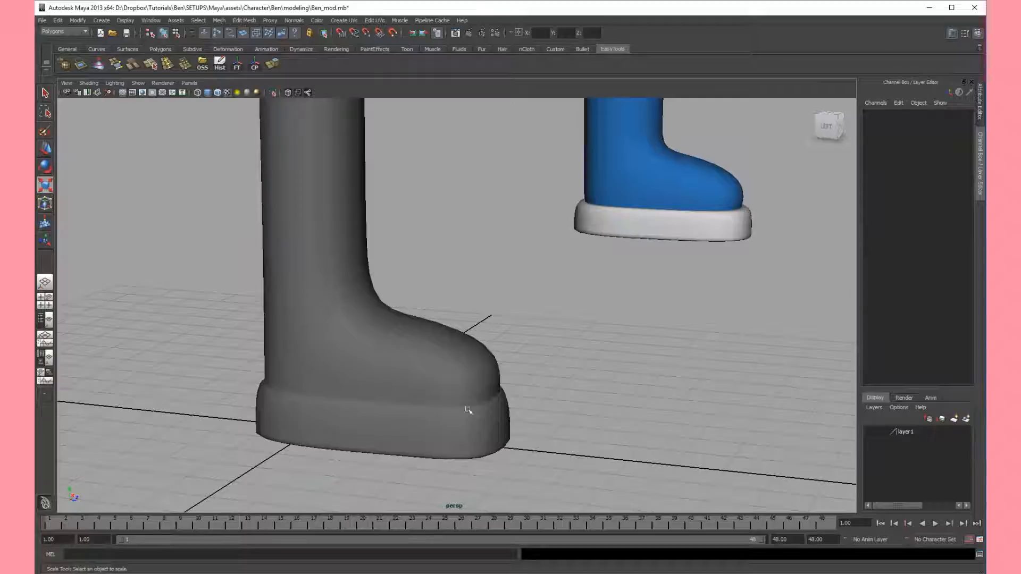
Step: Select the edge loop around the sole's top rim in edge mode and scale it outward
left_click_drag(501, 401, 506, 369, "alt")
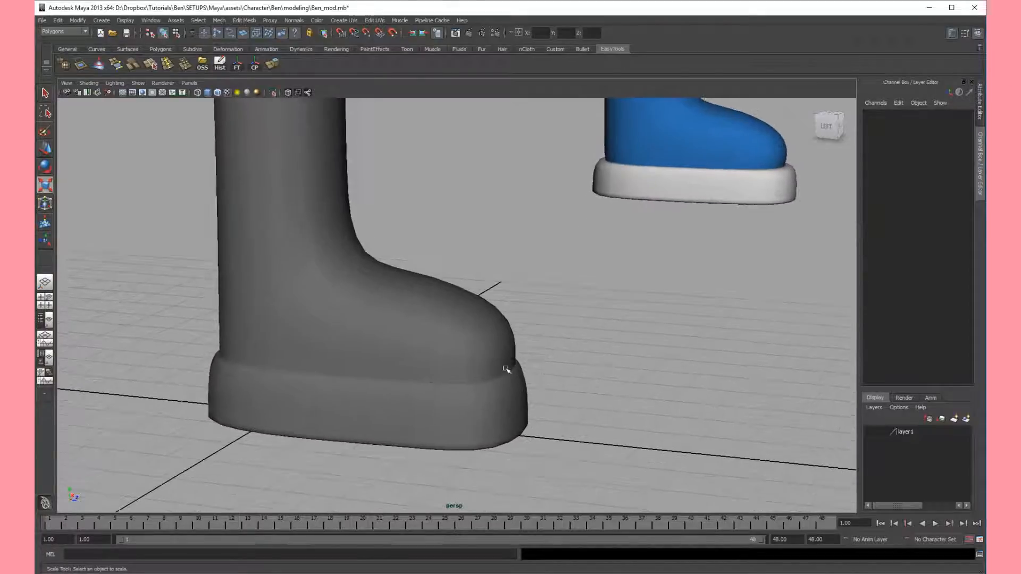
right_click(501, 398)
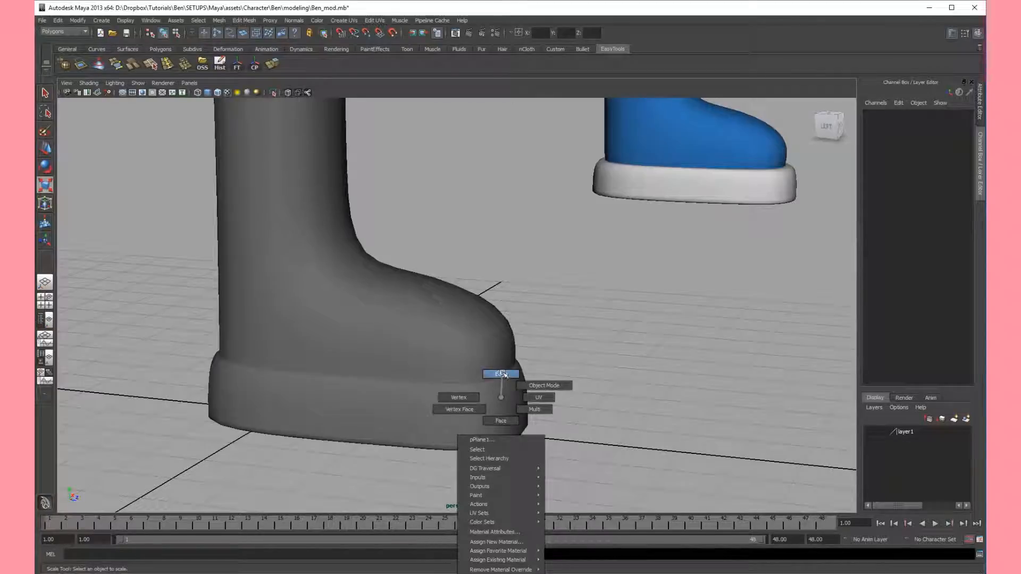
left_click(501, 374)
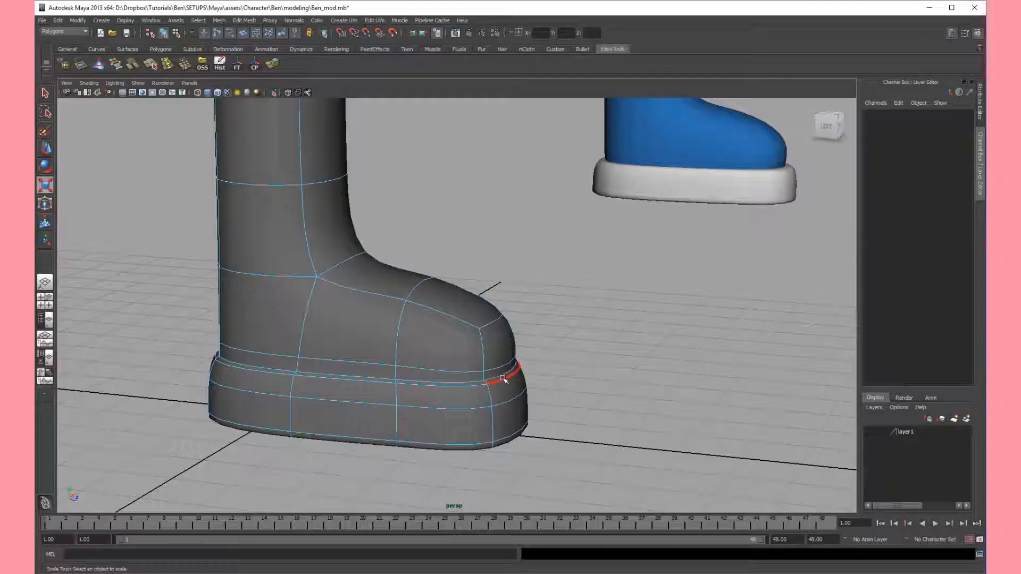
double_click(505, 379)
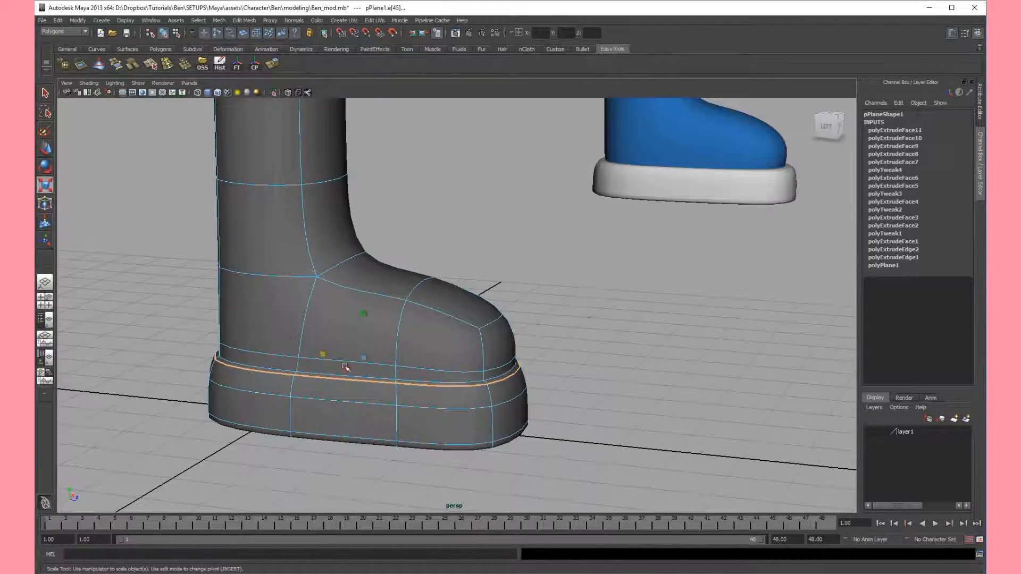
left_click_drag(342, 364, 302, 382, "alt")
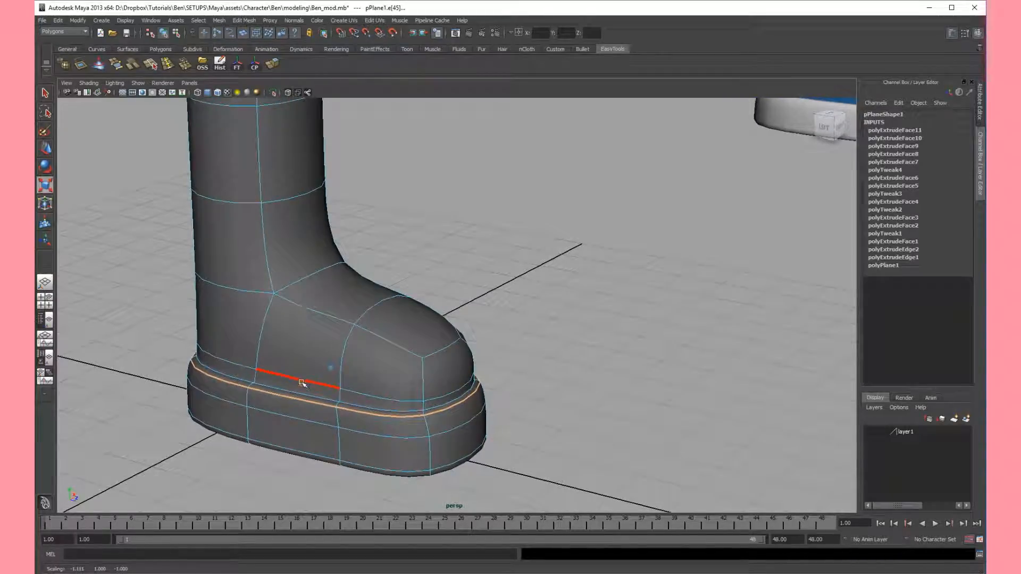
left_click_drag(296, 357, 411, 354, "alt")
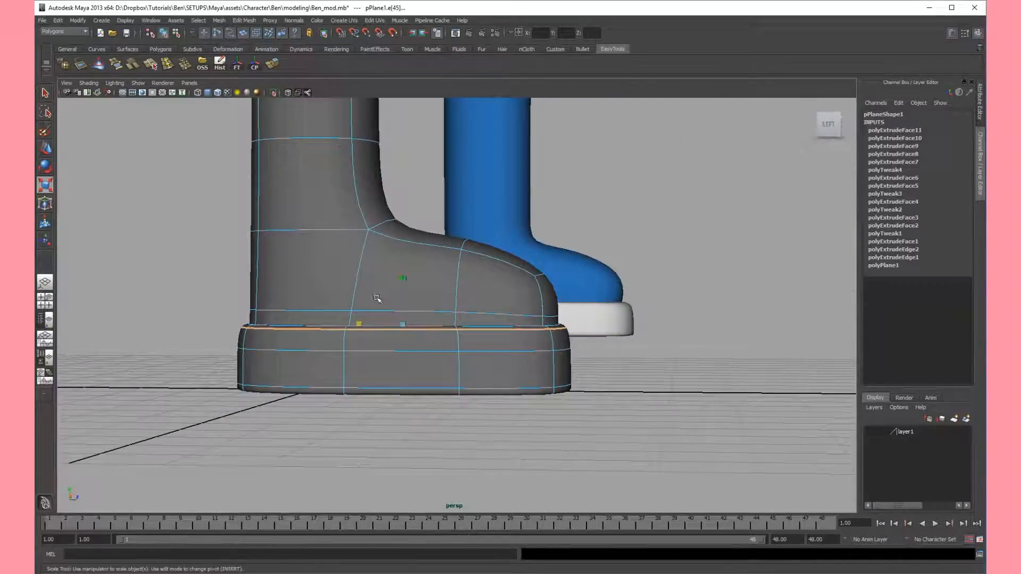
Step: Lower the selected edge loop around the sole's top rim slightly, return to object mode and clear the selection
key("w")
left_click_drag(403, 292, 403, 296)
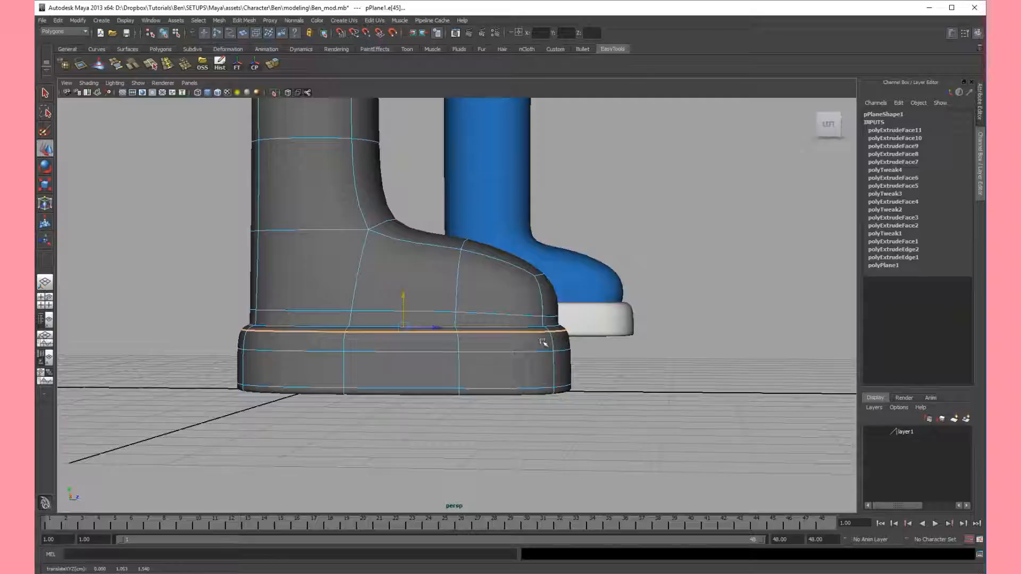
right_click_drag(557, 347, 601, 336)
left_click(629, 346)
Step: Examine the grey boot's overall shape and sole from several angles against the blue reference boot
right_click_drag(735, 336, 629, 311, "alt")
left_click_drag(628, 311, 611, 306, "alt")
right_click_drag(612, 306, 575, 288, "alt")
left_click_drag(576, 288, 606, 335, "alt")
middle_click_drag(606, 335, 580, 370, "alt")
left_click_drag(579, 369, 635, 331, "alt")
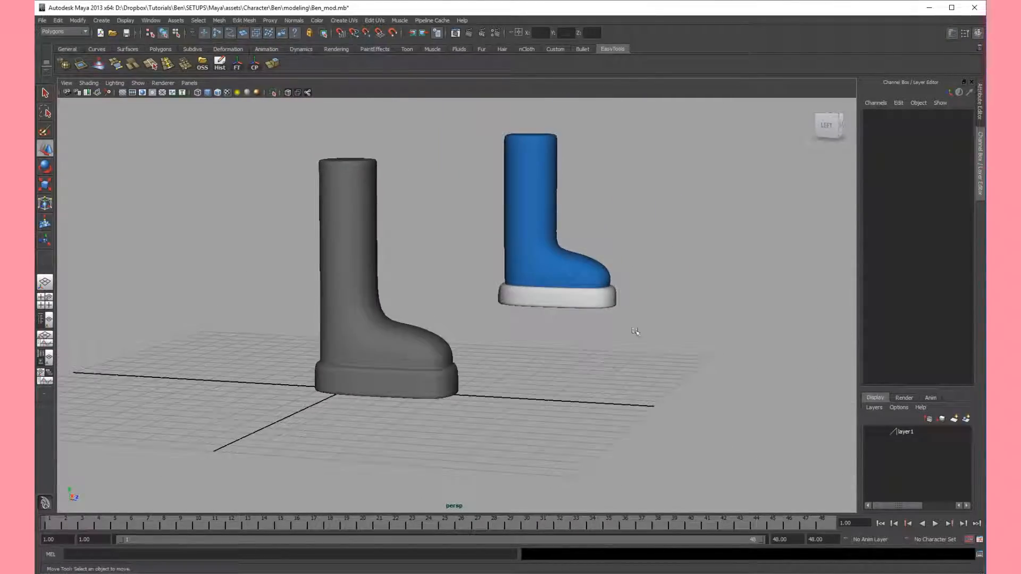
left_click_drag(571, 316, 574, 321, "alt")
left_click_drag(552, 364, 562, 336, "alt")
middle_click_drag(562, 336, 556, 293, "alt")
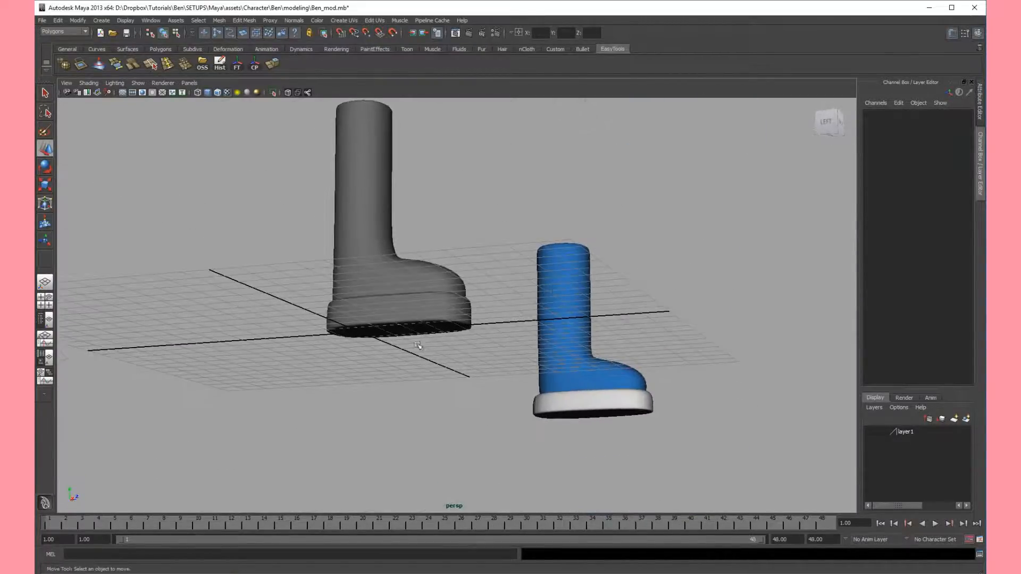
Step: Select the faces on the sole's underside in face mode, scale them slightly, and return to object mode with nothing selected
left_click_drag(435, 343, 434, 284, "alt")
right_click_drag(434, 285, 446, 272, "alt")
middle_click_drag(446, 272, 458, 304, "alt")
right_click_drag(459, 304, 455, 319)
left_click(467, 312)
left_click(434, 318, "shift")
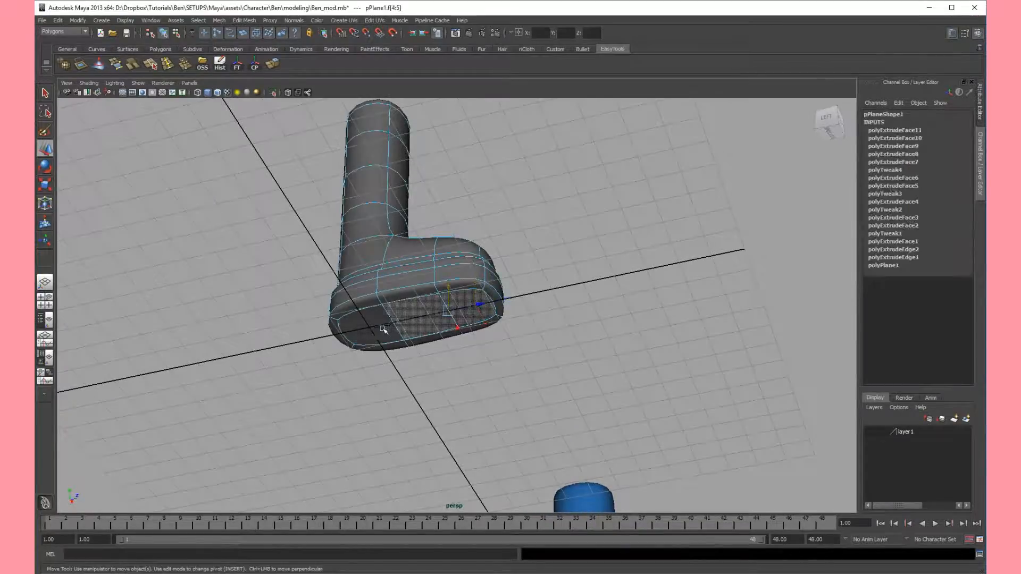
left_click(381, 325, "shift")
key("r")
left_click_drag(399, 289, 402, 293)
left_click_drag(372, 326, 378, 328)
left_click_drag(398, 316, 479, 368, "alt")
right_click_drag(507, 385, 541, 371)
left_click_drag(541, 372, 504, 372, "alt")
left_click(504, 372)
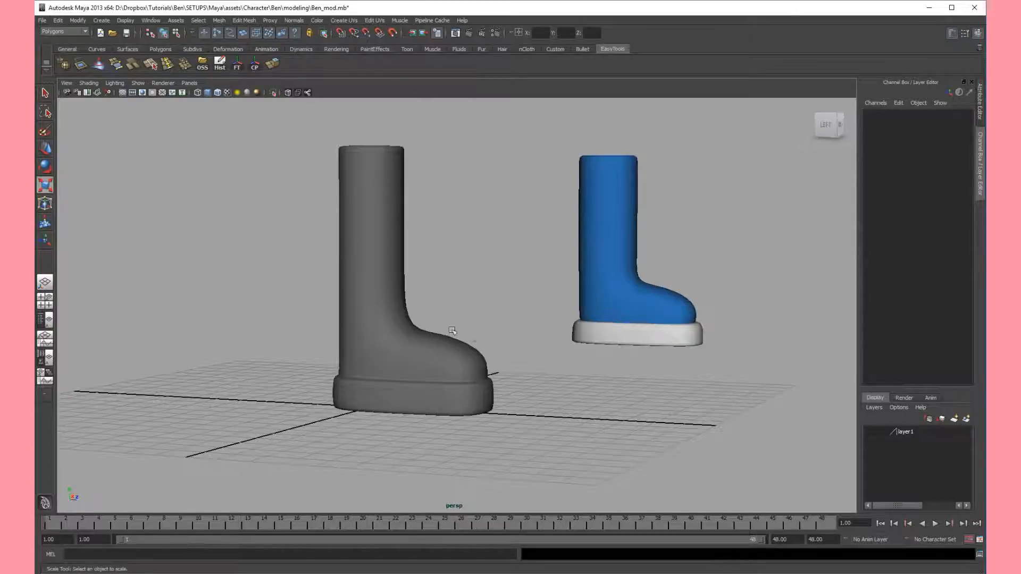
Step: Select all faces of the boot above the sole in face mode, working from the front
left_click_drag(485, 339, 524, 330, "alt")
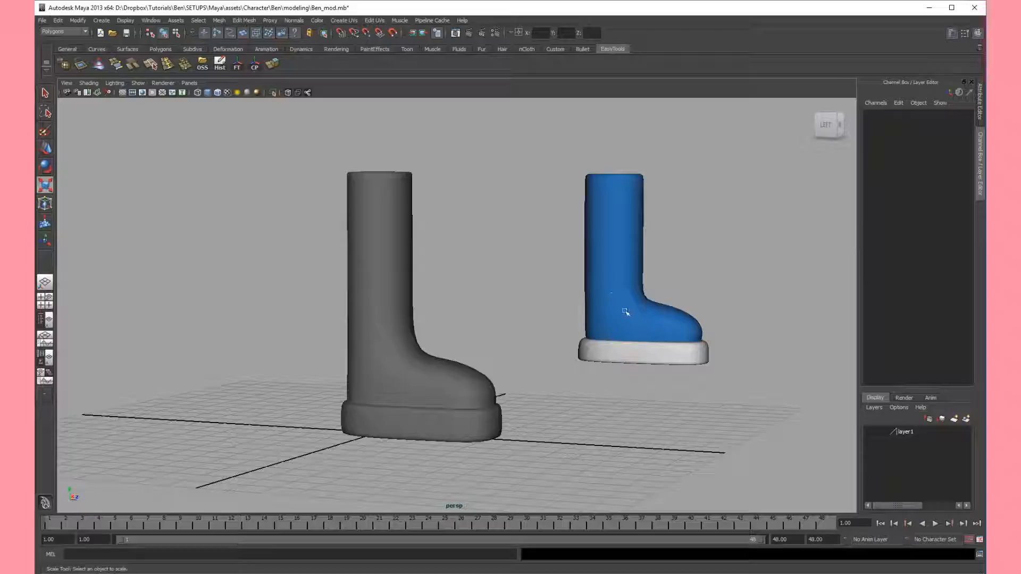
left_click_drag(428, 224, 434, 228, "alt")
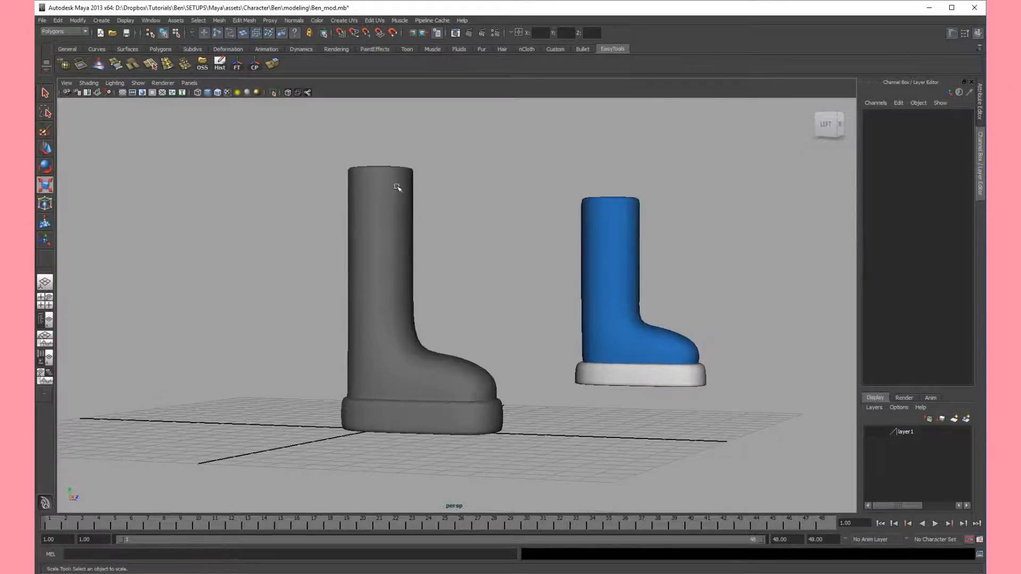
right_click_drag(395, 188, 400, 210)
left_click_drag(400, 210, 389, 239, "alt")
middle_click_drag(405, 246, 439, 253, "alt")
middle_click_drag(439, 253, 445, 257, "alt")
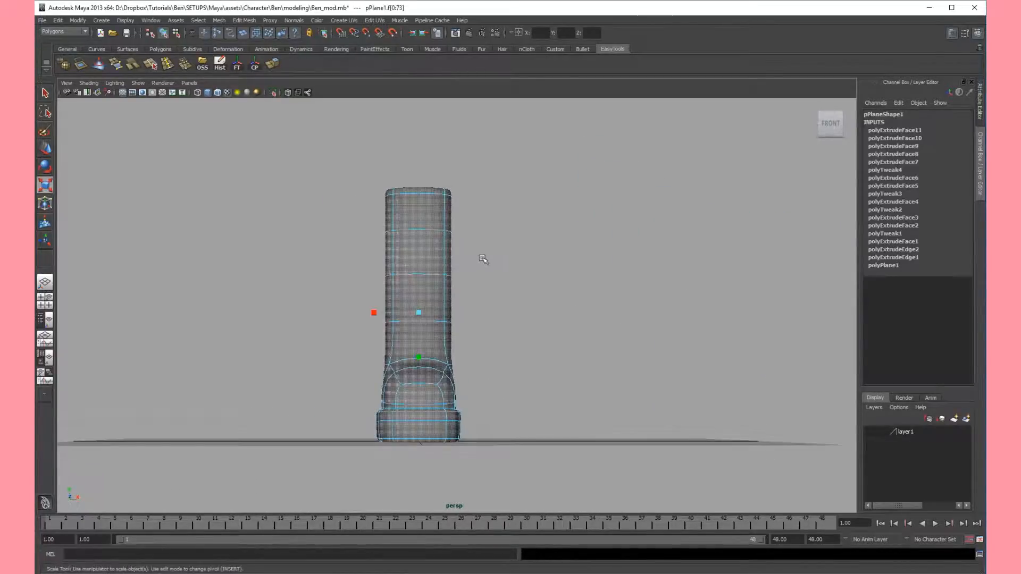
left_click(492, 212)
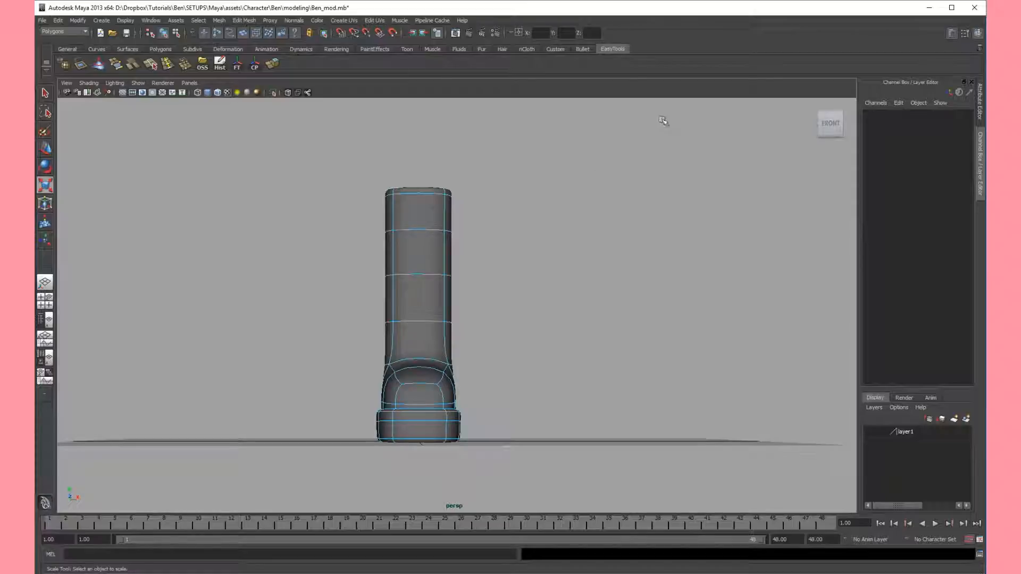
left_click_drag(584, 151, 505, 189)
left_click_drag(317, 296, 337, 429)
Step: Inspect the face selection on the boot's shaft and foot from several angles, down to the seam with the sole
right_click_drag(337, 428, 564, 395, "alt")
left_click_drag(563, 394, 553, 444, "alt")
middle_click_drag(554, 444, 545, 344, "alt")
right_click_drag(545, 344, 543, 335, "alt")
left_click_drag(544, 335, 539, 335, "alt")
right_click_drag(539, 335, 451, 349, "alt")
left_click_drag(451, 349, 387, 342, "alt")
right_click_drag(387, 341, 372, 319, "alt")
middle_click_drag(372, 319, 420, 377, "alt")
left_click_drag(420, 377, 419, 337, "alt")
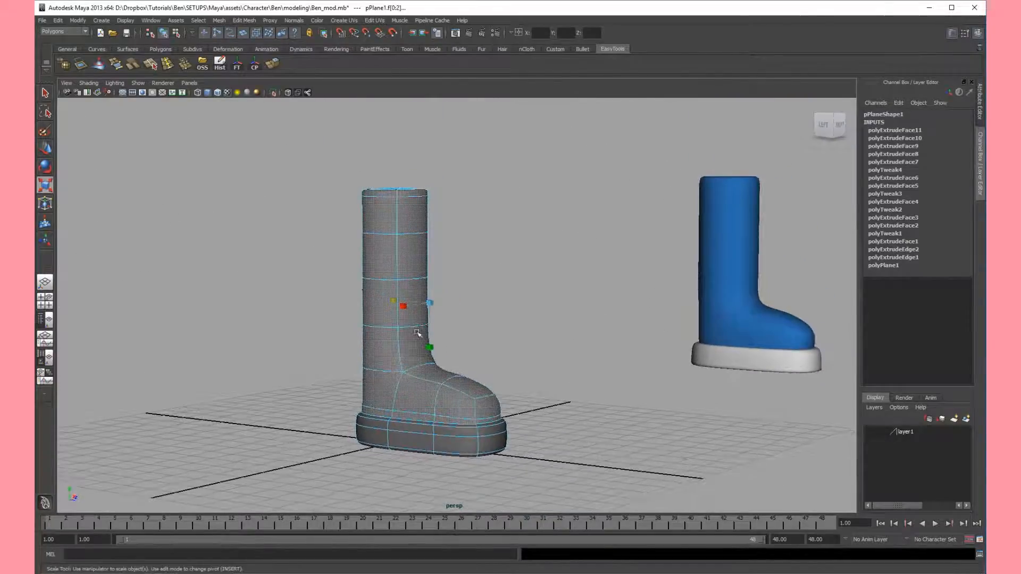
Step: Assign a new VRay Mtl material to the selected faces of the upper boot
right_click(407, 260)
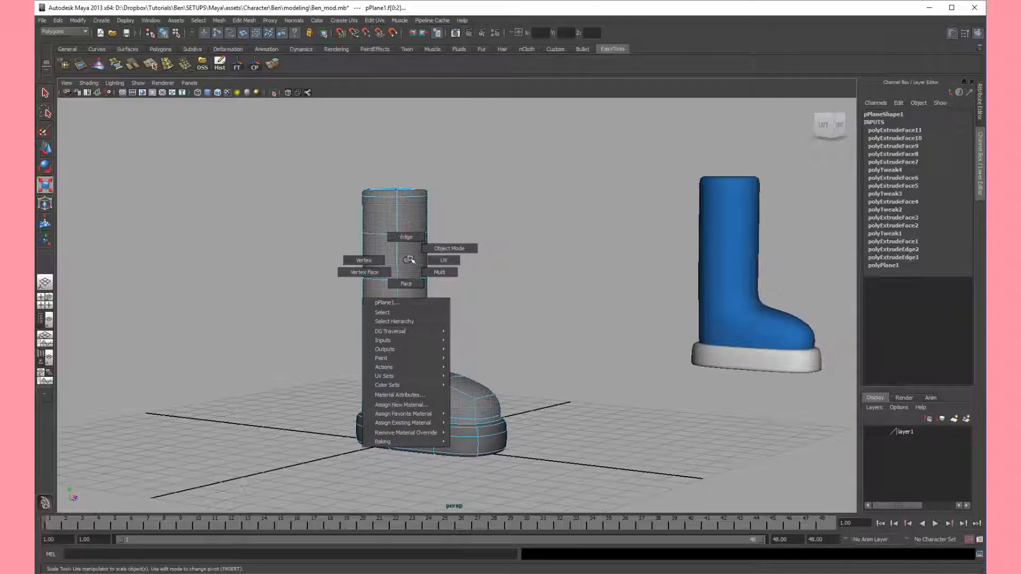
left_click(412, 405)
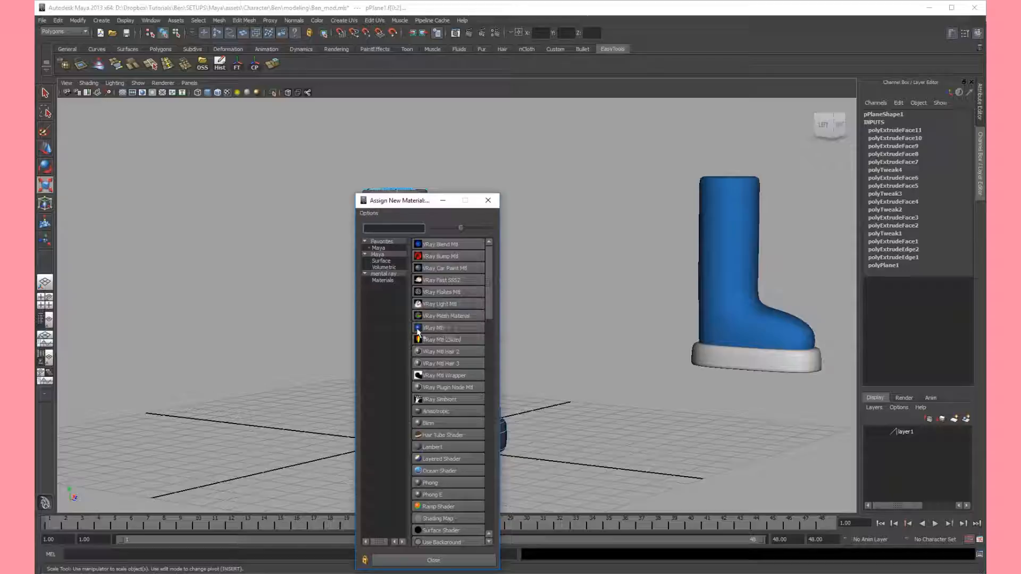
left_click(453, 329)
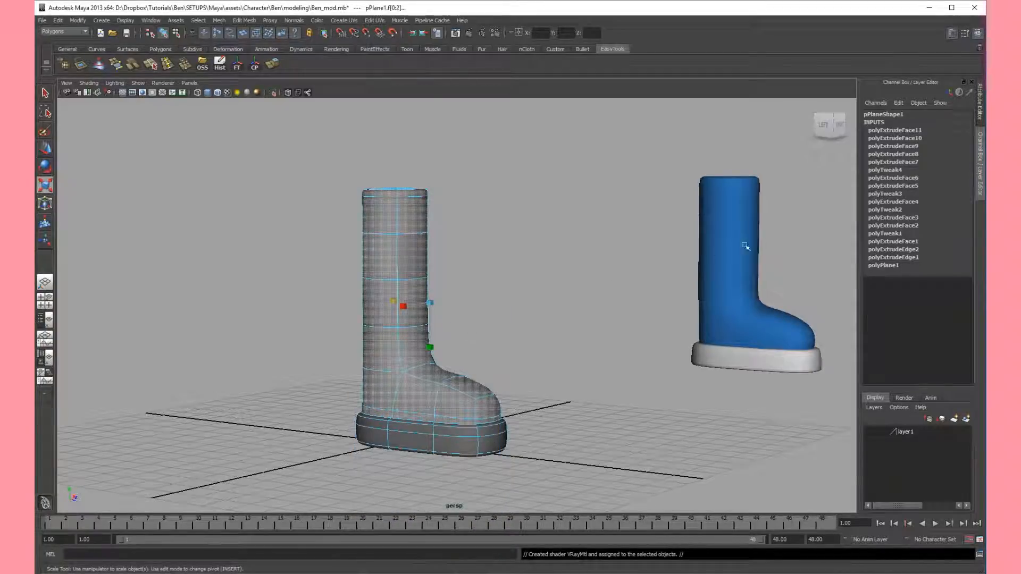
Step: Select the whole boot in object mode and display the attributes of its new VRayMtl1 material
left_click(979, 116)
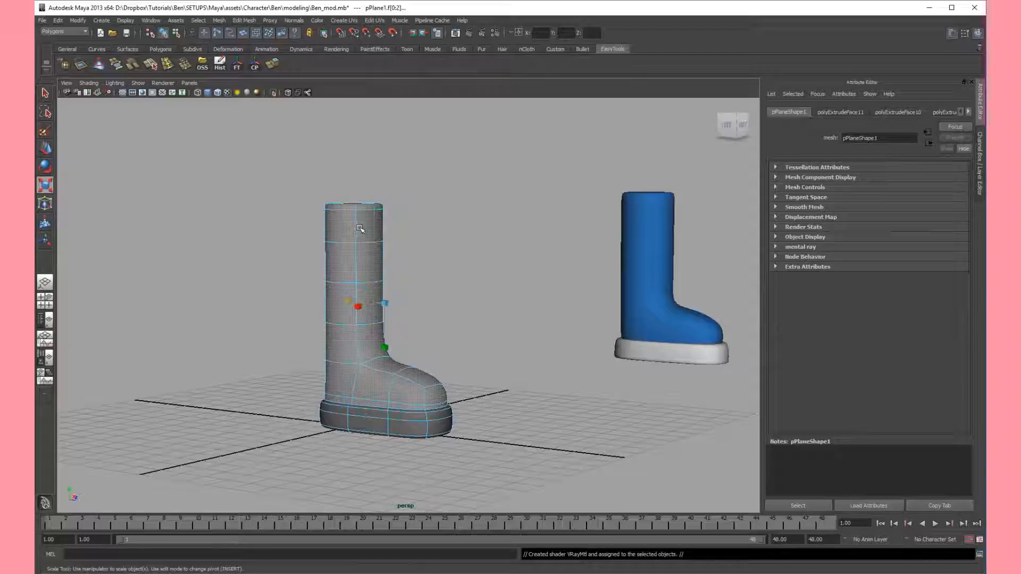
right_click_drag(359, 228, 399, 216)
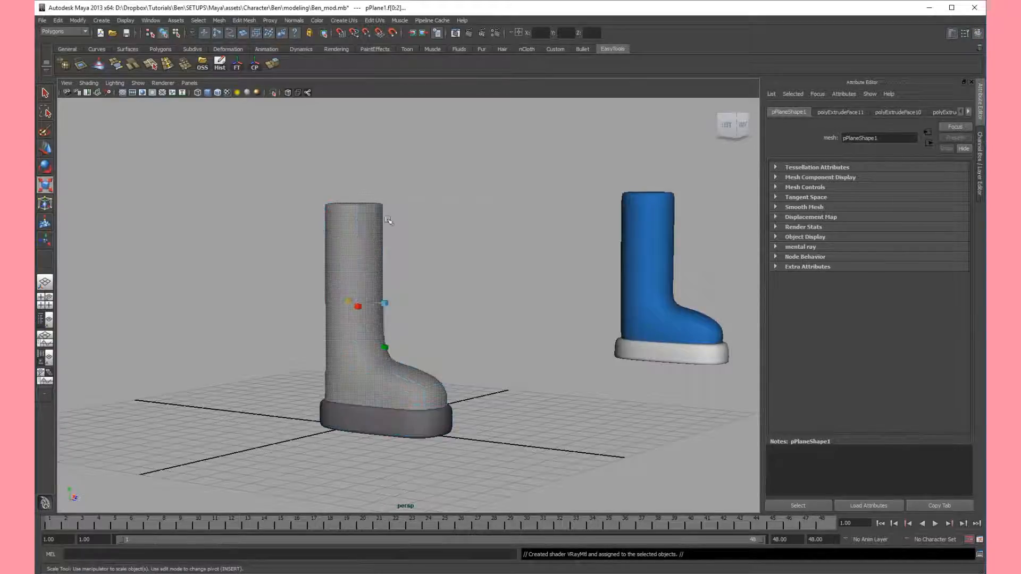
left_click(368, 224)
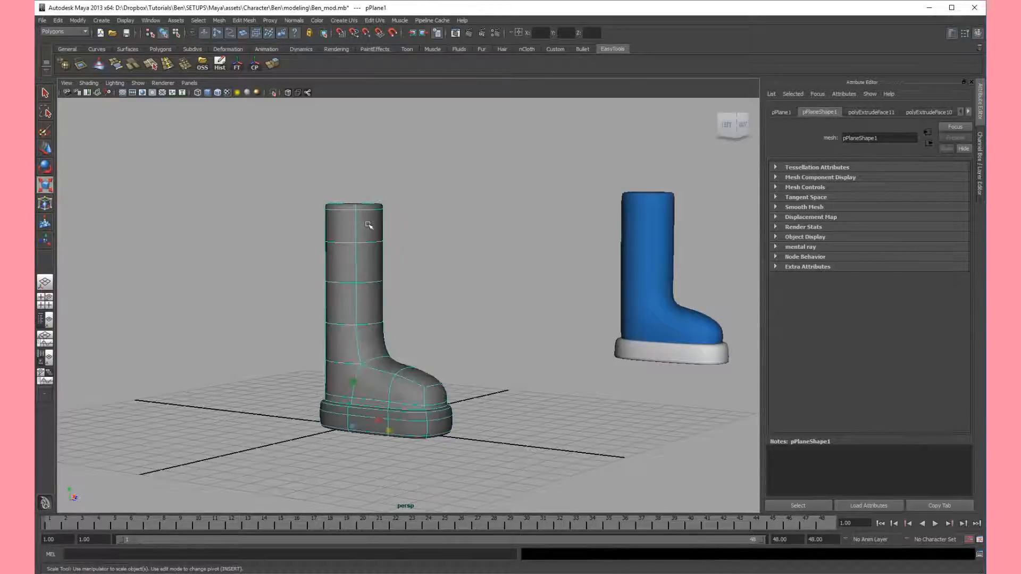
left_click(968, 113)
left_click(968, 113)
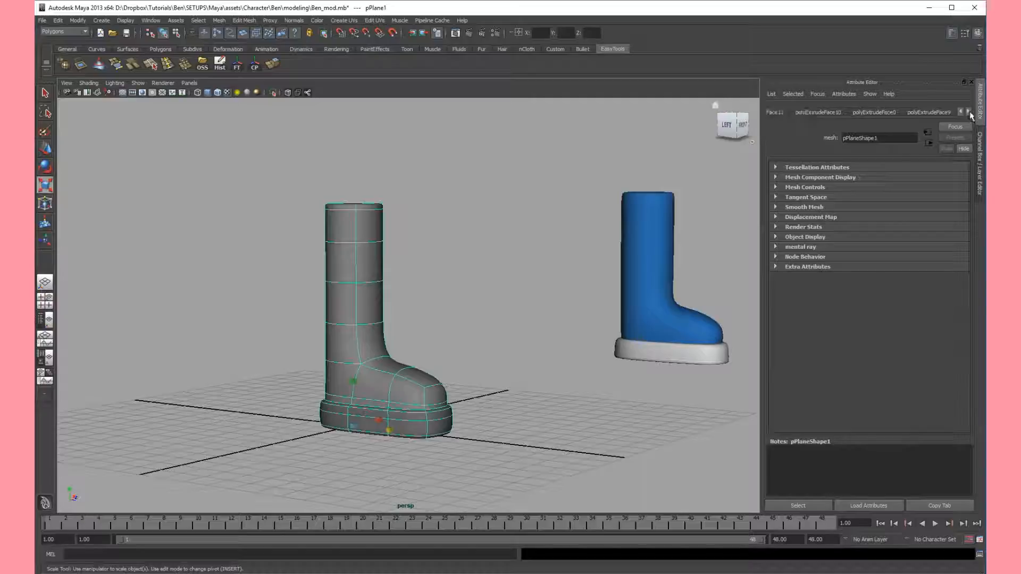
left_click(968, 112)
left_click(968, 111)
left_click(970, 112)
left_click(970, 112)
left_click(971, 111)
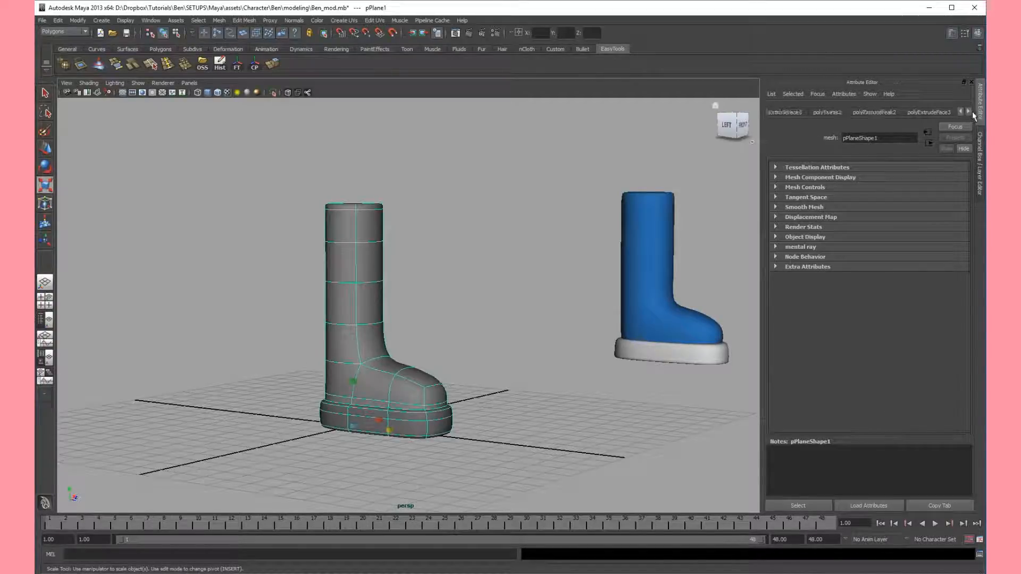
left_click(970, 112)
left_click(969, 112)
left_click(968, 111)
left_click(968, 112)
left_click(967, 112)
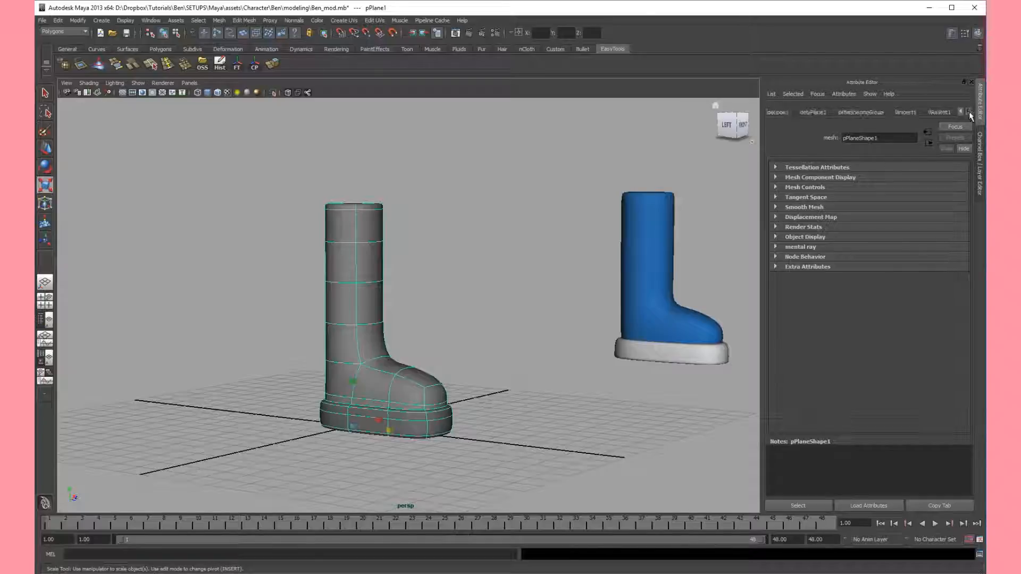
left_click(941, 112)
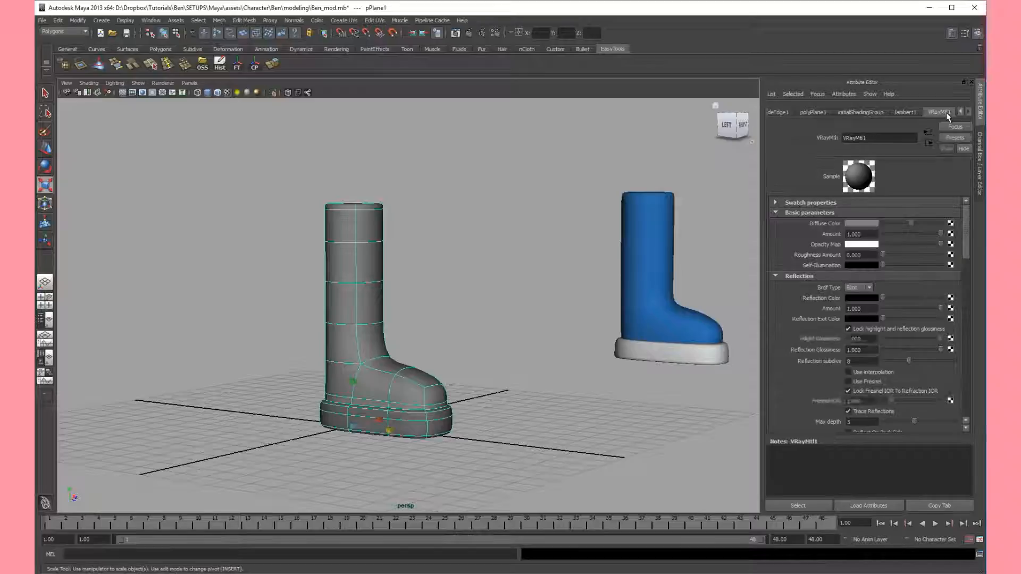
Step: Set VRayMtl1's diffuse color to a medium blue matching the reference boot
left_click(863, 224)
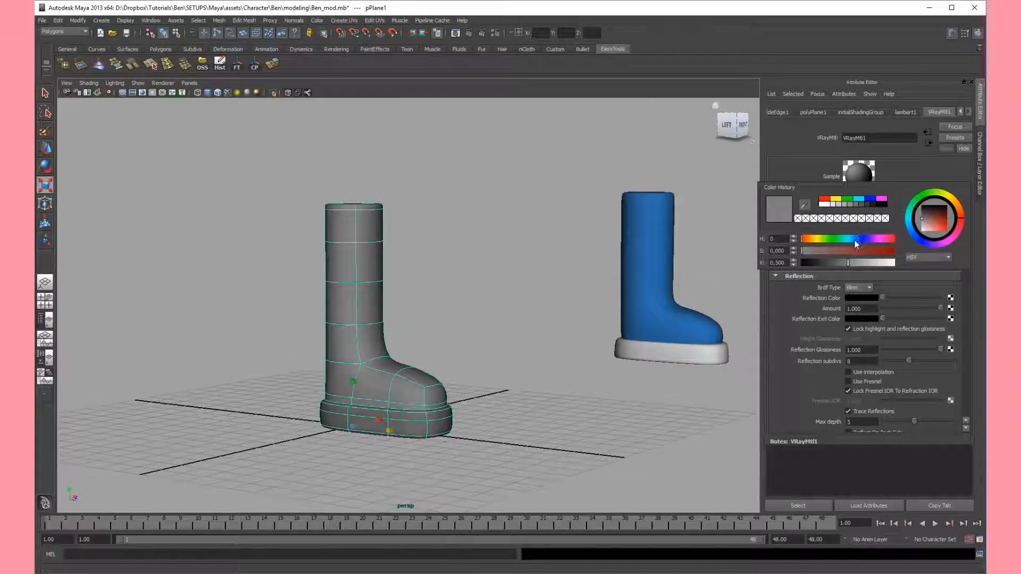
left_click(857, 239)
left_click(850, 250)
mouse_move(851, 251)
left_mouse_down()
mouse_move(895, 250)
mouse_move(883, 263)
mouse_move(855, 242)
left_mouse_up()
left_click_drag(872, 262, 865, 262)
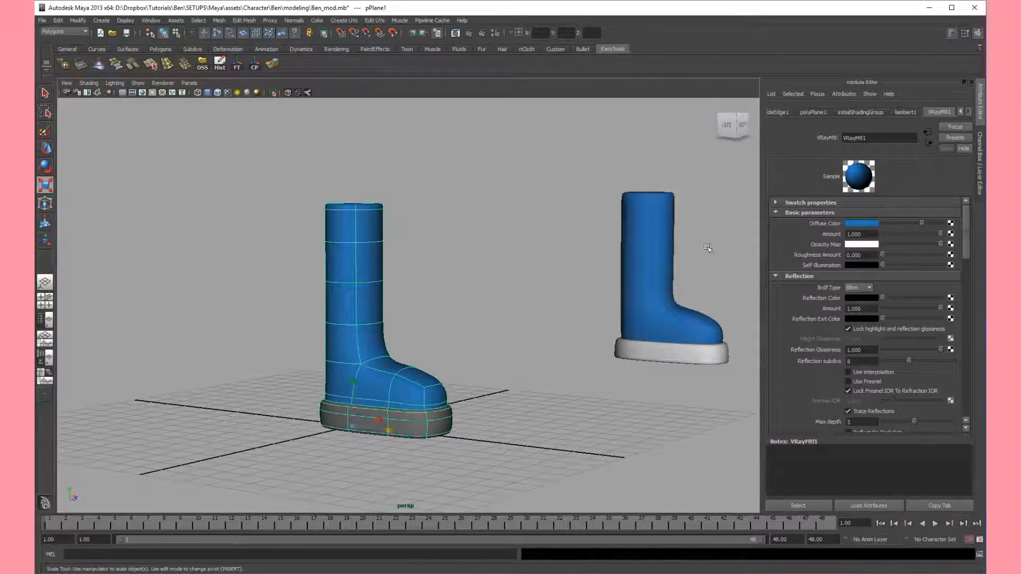
Step: Select the sole's faces from the front in face mode, removing the extra ring of boot faces above it
middle_click_drag(684, 277, 691, 271, "alt")
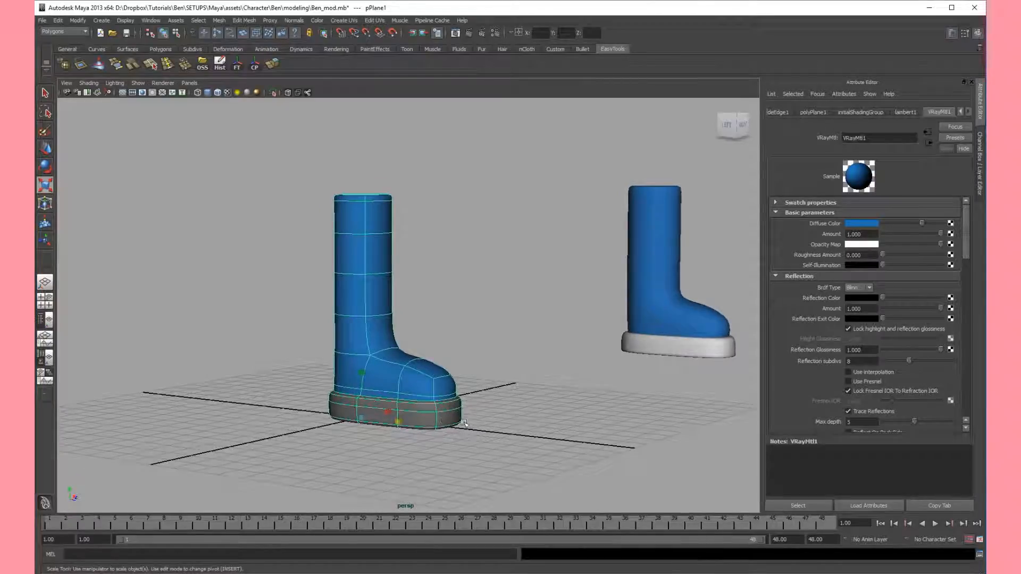
left_click_drag(497, 404, 555, 387, "alt")
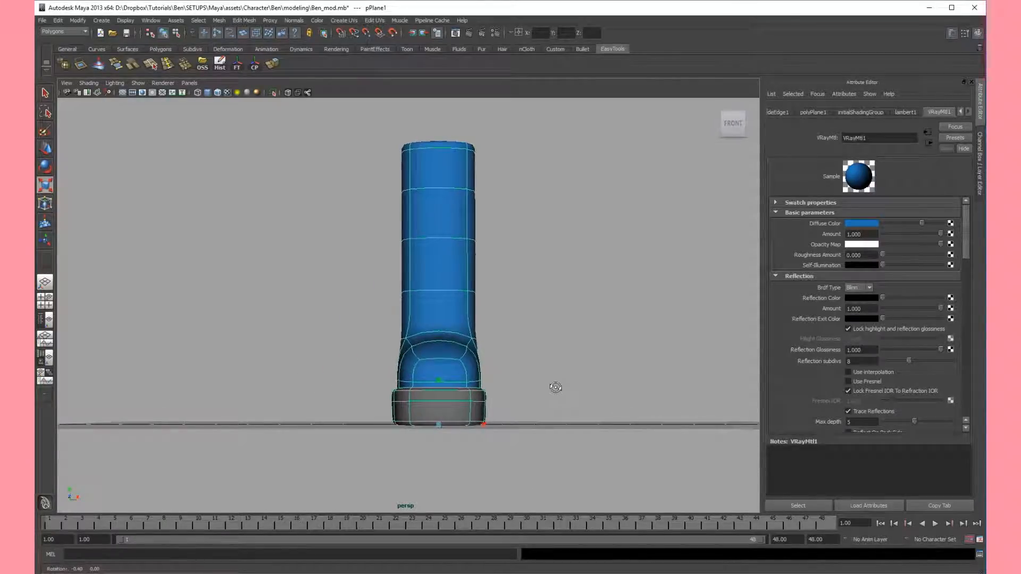
right_click_drag(479, 399, 483, 423)
left_click_drag(529, 477, 311, 392)
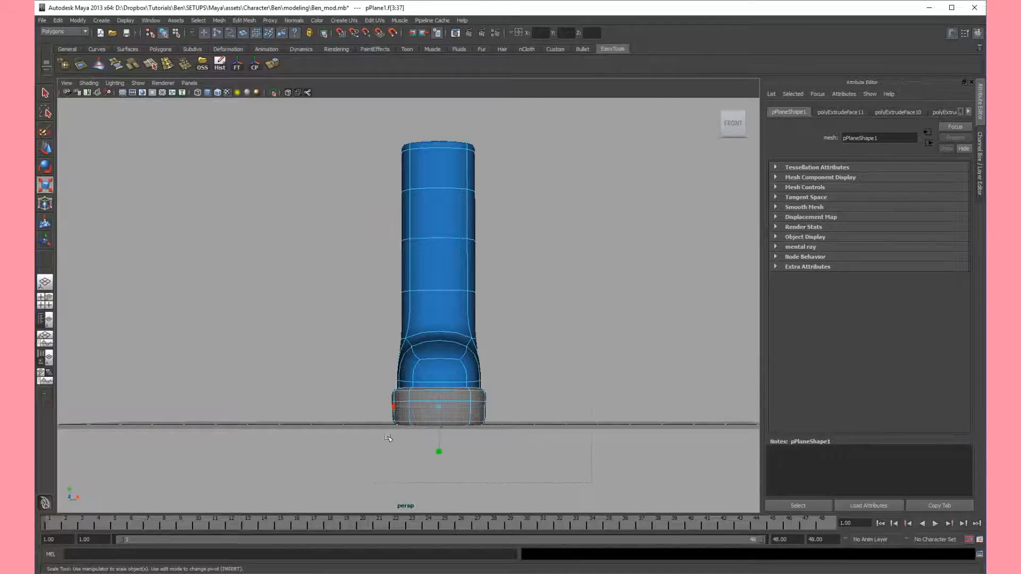
left_click_drag(312, 388, 313, 388)
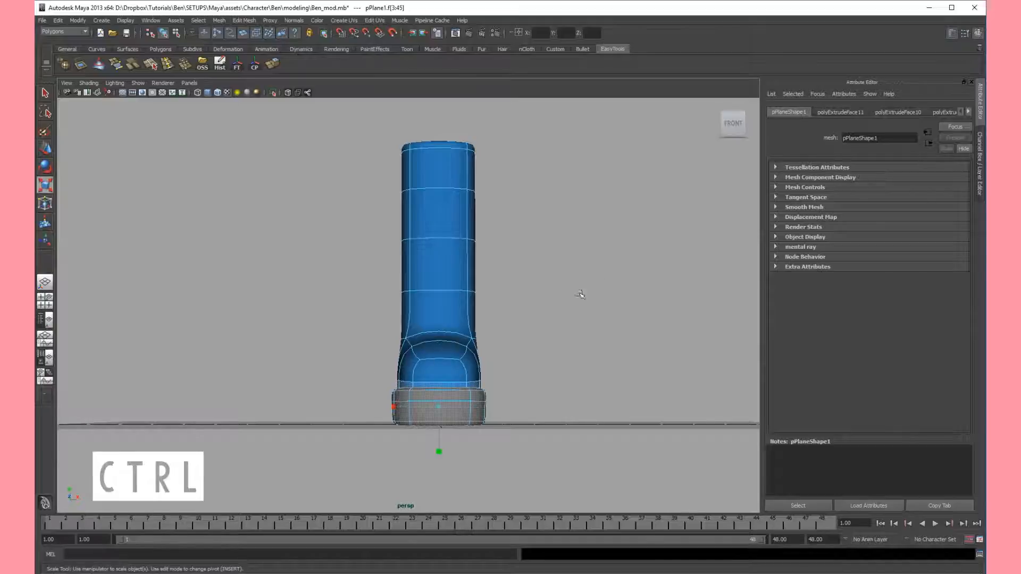
left_click_drag(347, 369, 345, 383, "ctrl")
Step: Inspect the sole face selection closely along the seam with the blue boot and around the whole sole
left_click_drag(540, 356, 501, 364, "alt")
right_click_drag(501, 365, 599, 378, "alt")
left_click_drag(599, 378, 635, 437, "alt")
middle_click_drag(636, 436, 589, 363, "alt")
right_click_drag(589, 363, 627, 381, "alt")
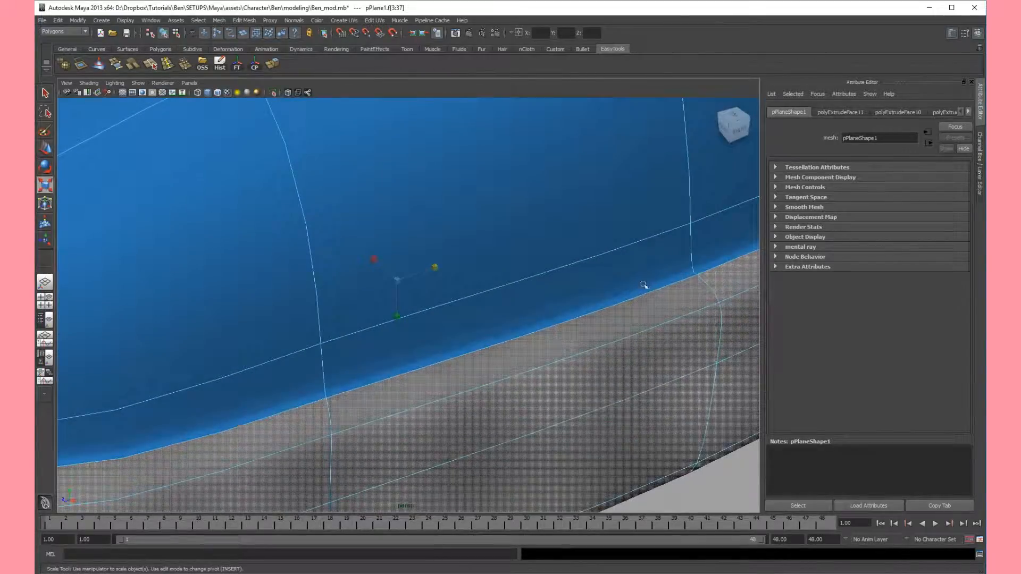
right_click_drag(629, 310, 442, 277, "alt")
left_click_drag(560, 314, 588, 271, "alt")
right_click_drag(588, 271, 496, 263, "alt")
left_click_drag(496, 262, 482, 331, "alt")
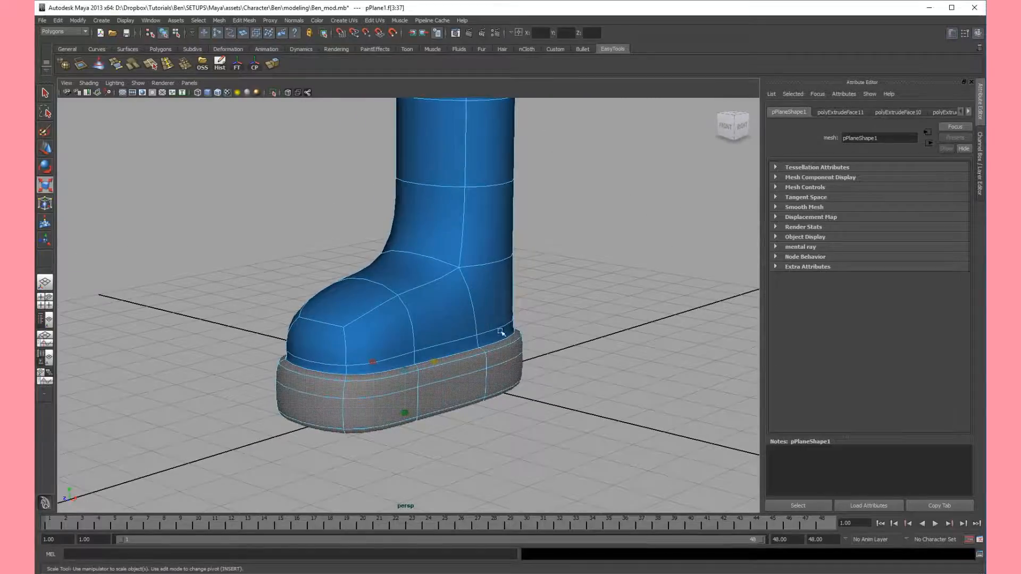
left_click_drag(567, 335, 529, 356, "alt")
right_click_drag(529, 356, 479, 329, "alt")
middle_click_drag(471, 429, 470, 407, "alt")
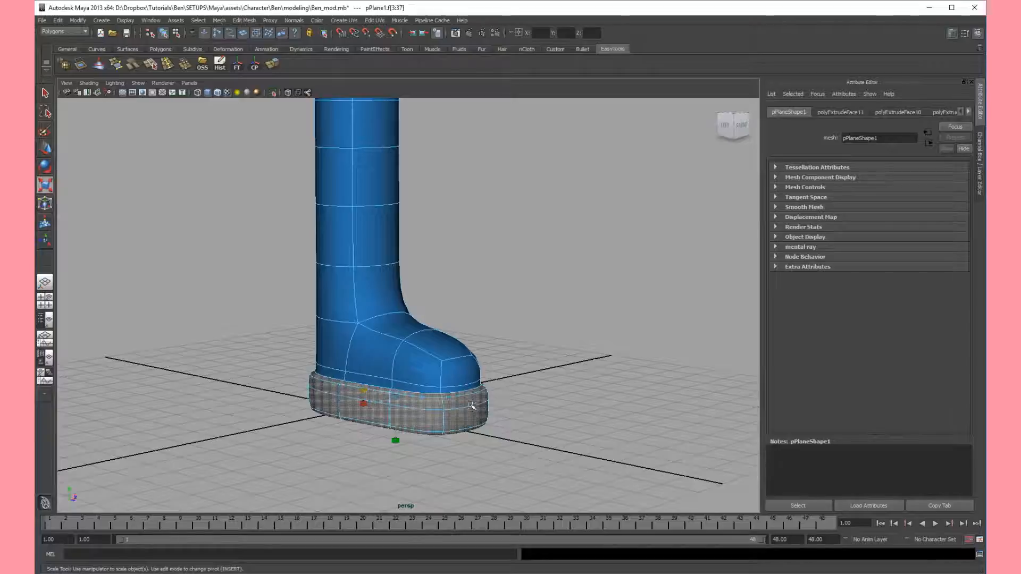
Step: Assign a new VRay Mtl material to the selected sole faces and set its diffuse color to a light, near-white grey
right_click(472, 406)
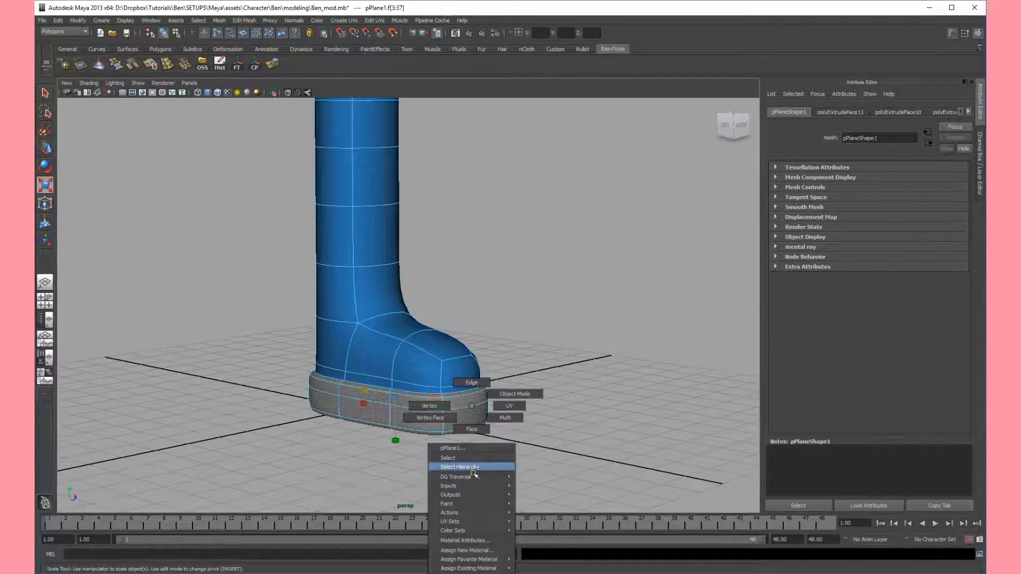
mouse_move(475, 557)
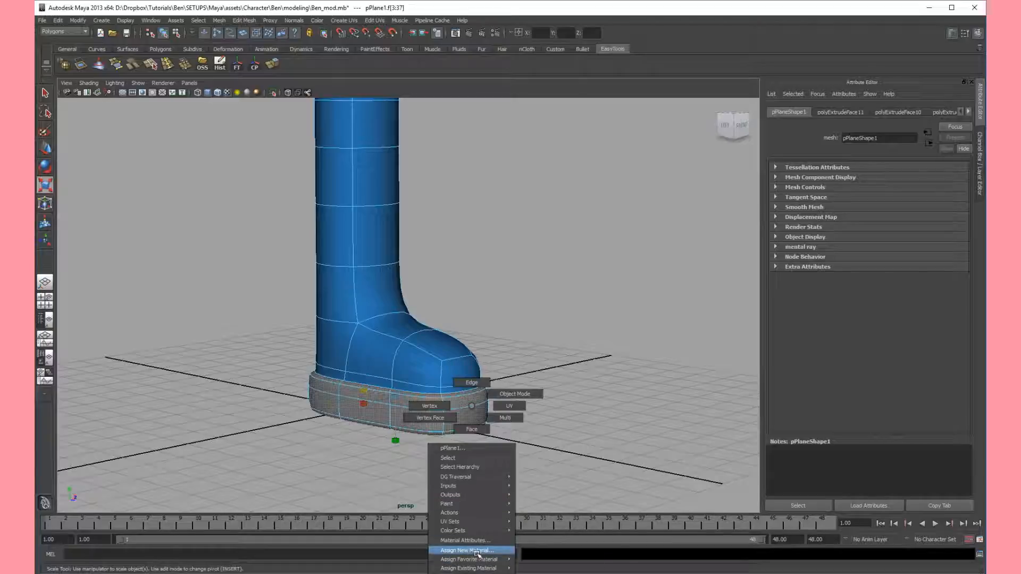
left_click(481, 552)
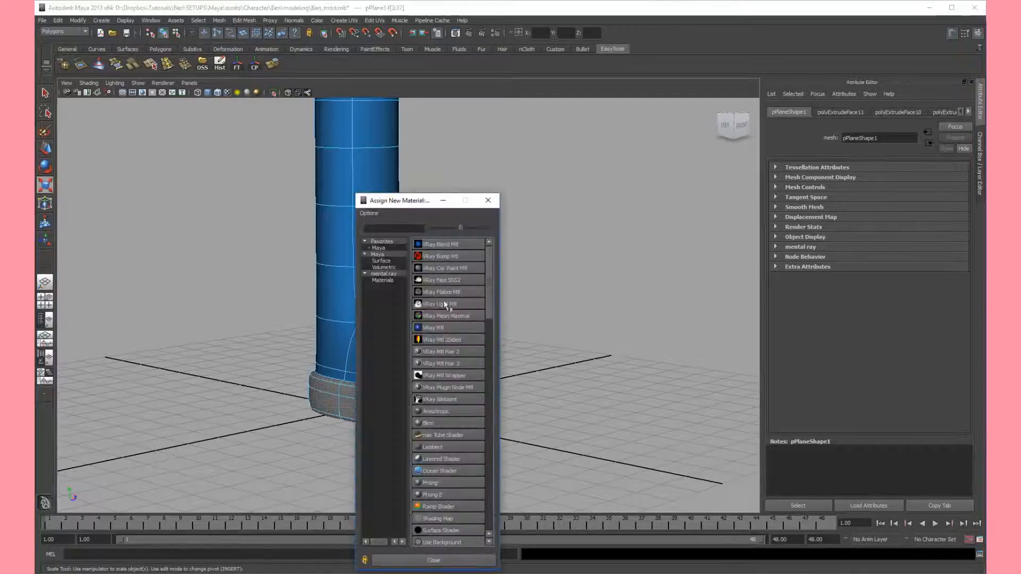
left_click(435, 328)
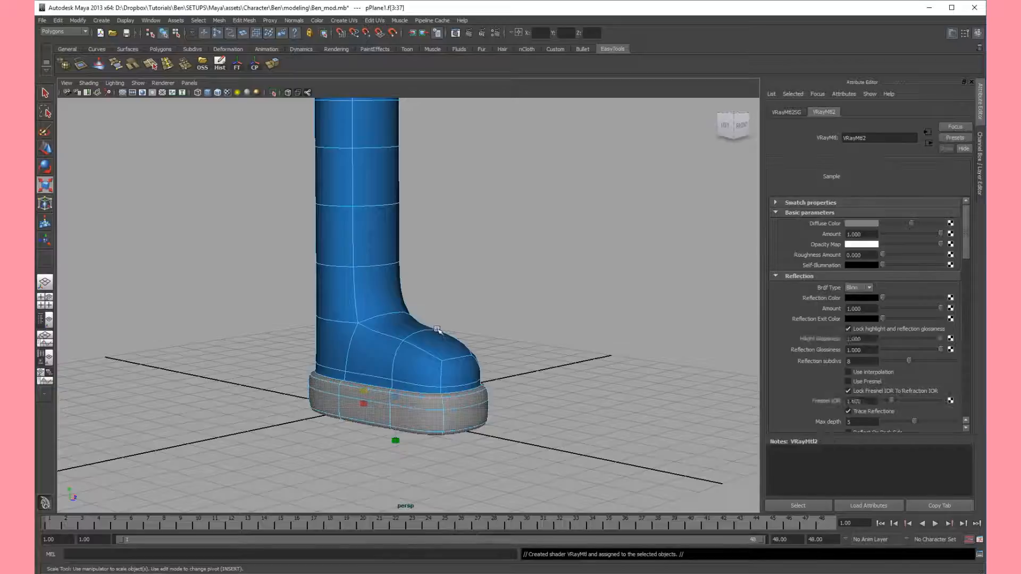
left_click(853, 224)
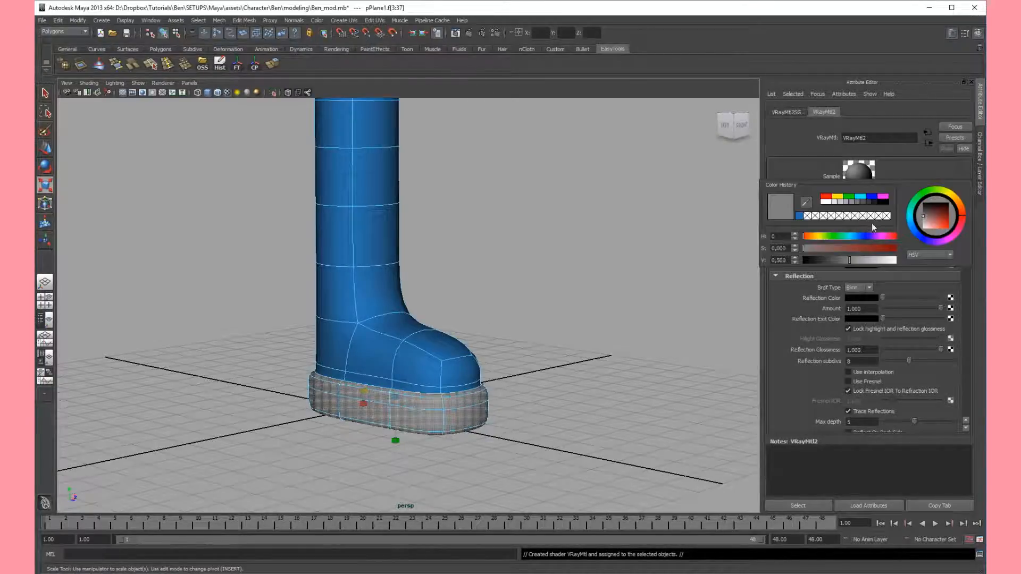
left_click_drag(859, 263, 878, 261)
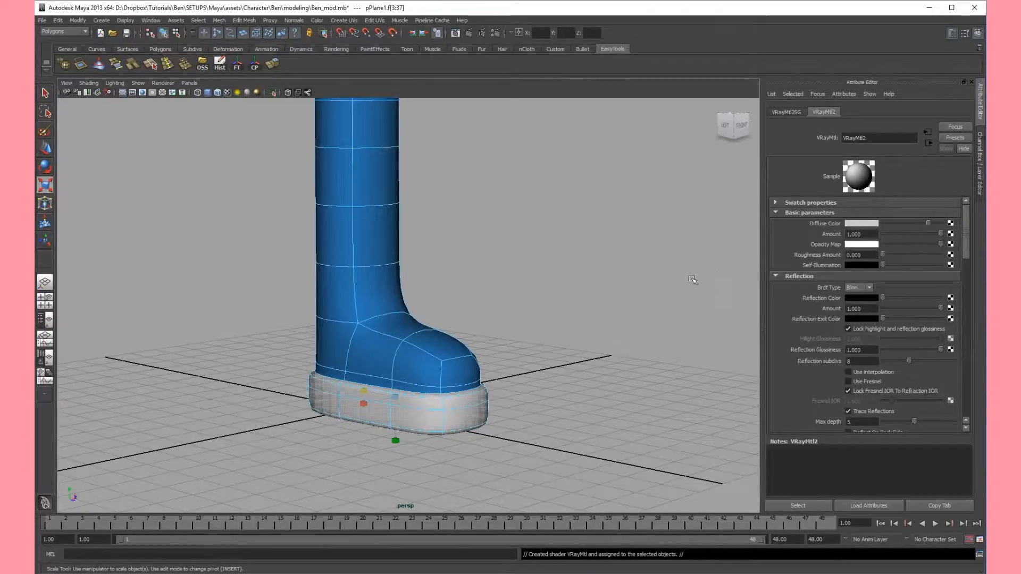
Step: Return the boot to object mode, deselect it, and compare its shape and colors with the reference boot
right_click_drag(693, 279, 501, 319, "alt")
middle_click_drag(501, 320, 430, 340, "alt")
left_click_drag(431, 340, 508, 321, "alt")
middle_click_drag(508, 321, 510, 334, "alt")
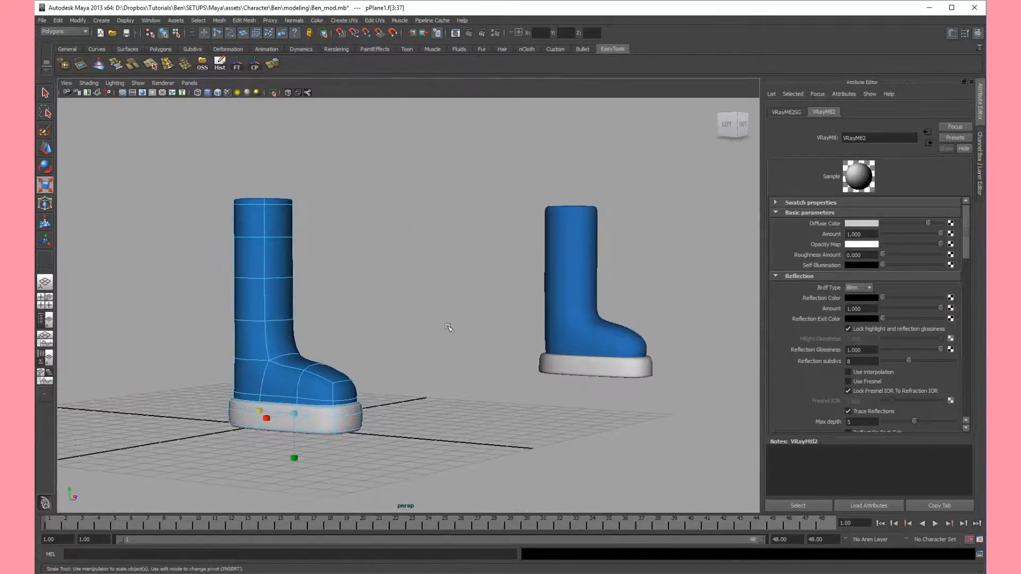
right_click_drag(329, 383, 372, 369)
left_click(404, 335)
middle_click_drag(392, 337, 510, 333, "alt")
mouse_move(511, 333)
left_mouse_down("alt")
mouse_move(499, 330)
mouse_move(513, 327)
left_mouse_up("alt")
right_click_drag(513, 327, 454, 319, "alt")
left_click_drag(454, 319, 477, 339, "alt")
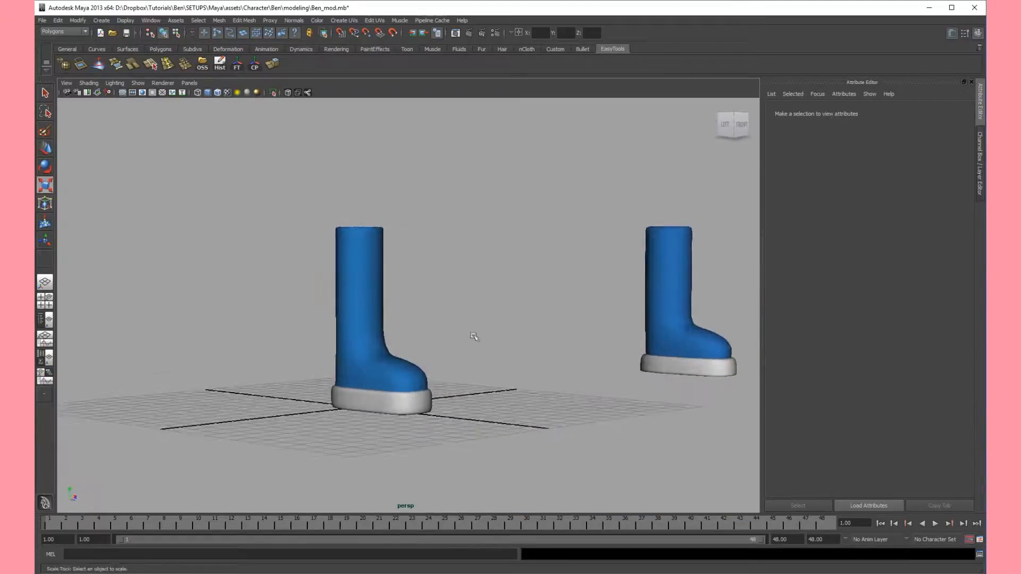
right_click_drag(476, 339, 518, 346, "alt")
Step: Delete the new boot's construction history and freeze its transformations
key("w")
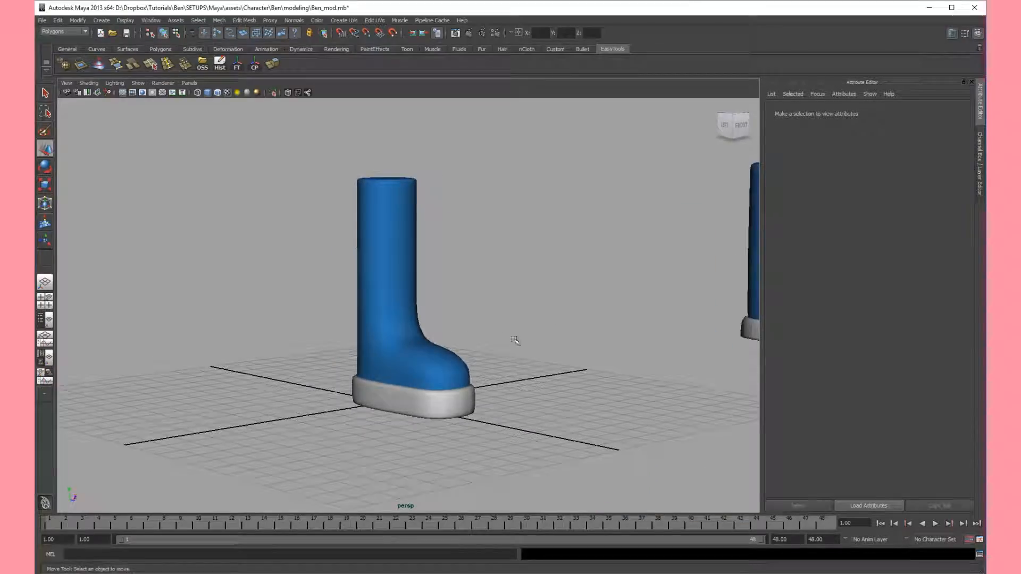
left_click(428, 351)
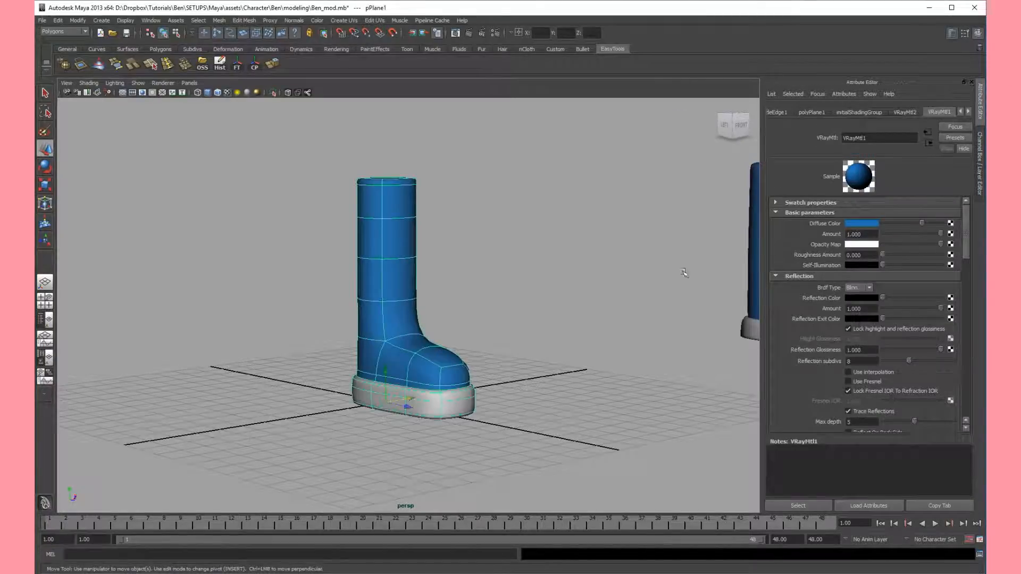
left_click(979, 171)
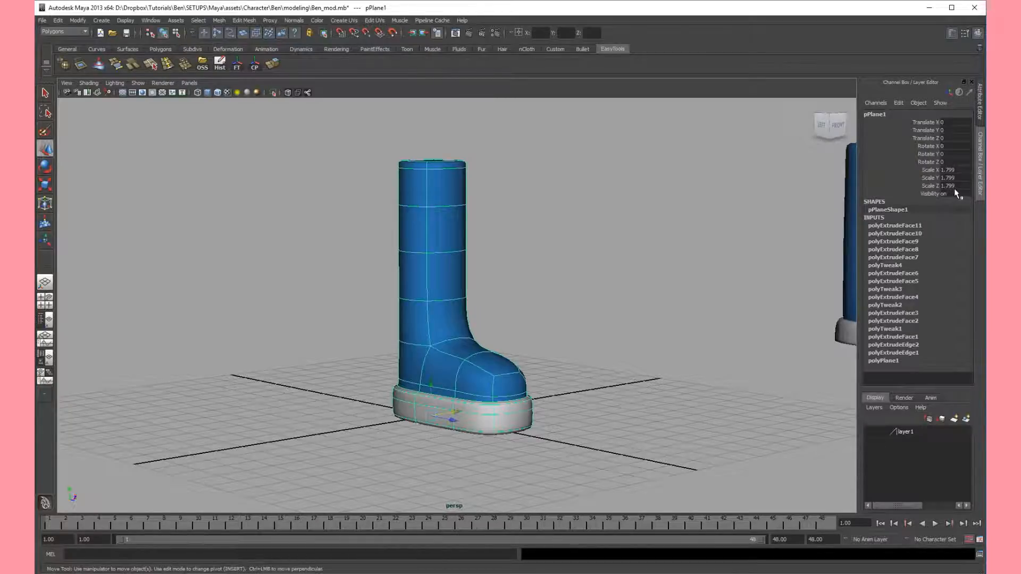
left_click(219, 65)
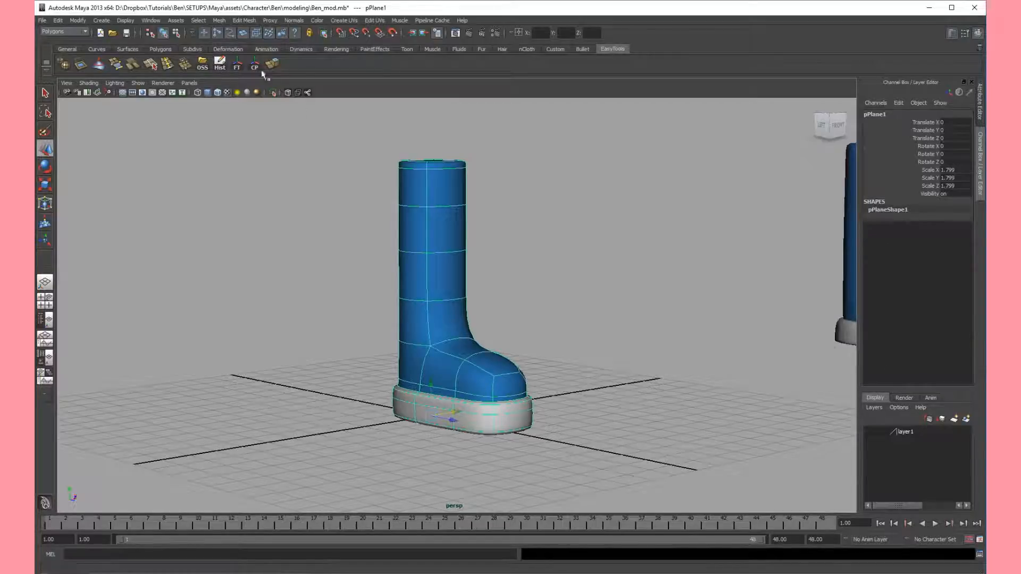
left_click(237, 66)
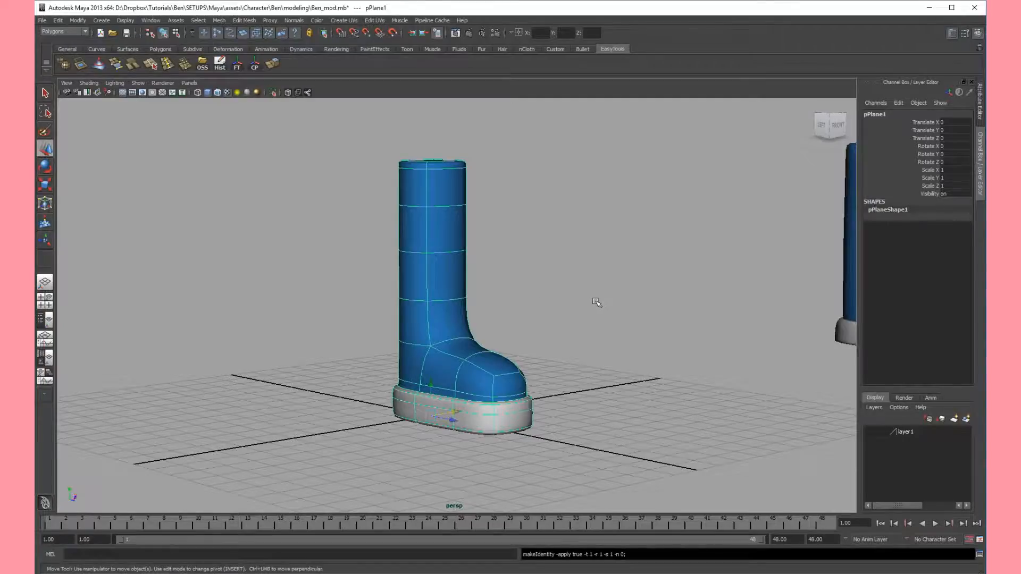
left_click_drag(597, 302, 466, 284, "alt")
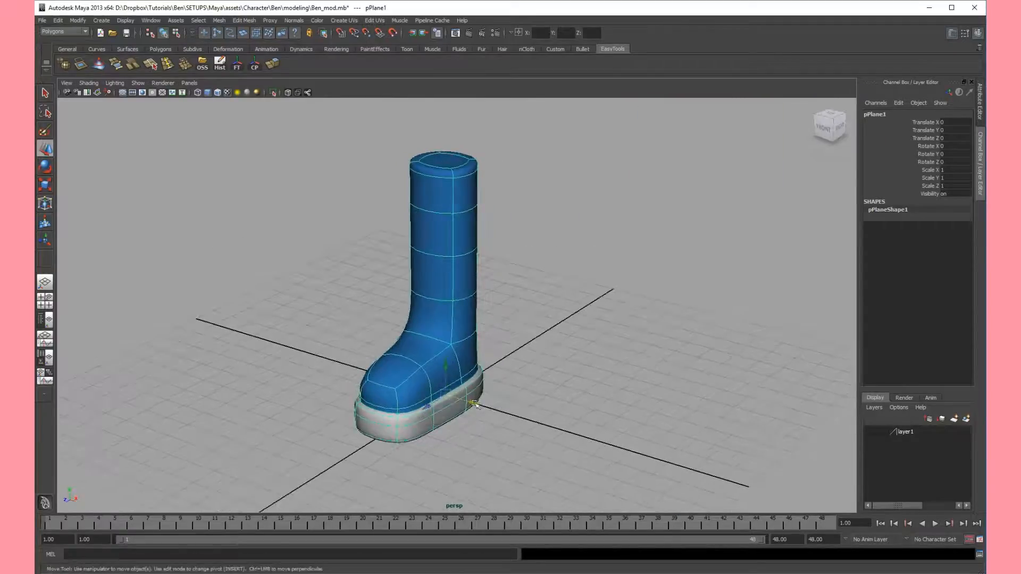
left_click_drag(451, 396, 522, 360, "alt")
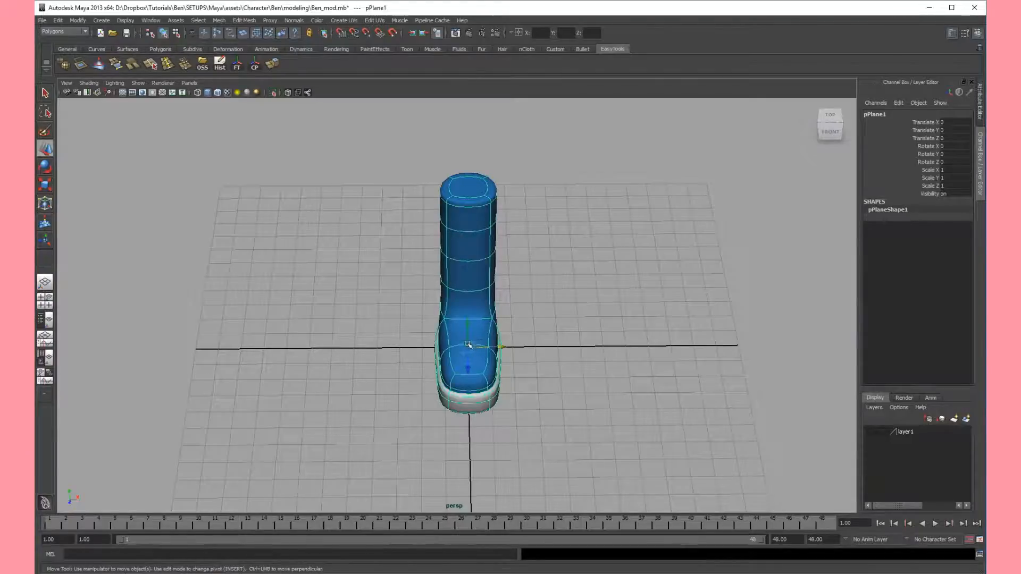
mouse_move(503, 346)
left_mouse_down()
mouse_move(461, 347)
mouse_move(526, 345)
mouse_move(488, 345)
left_mouse_up()
left_click_drag(511, 344, 496, 343, "alt")
key("ctrl+z")
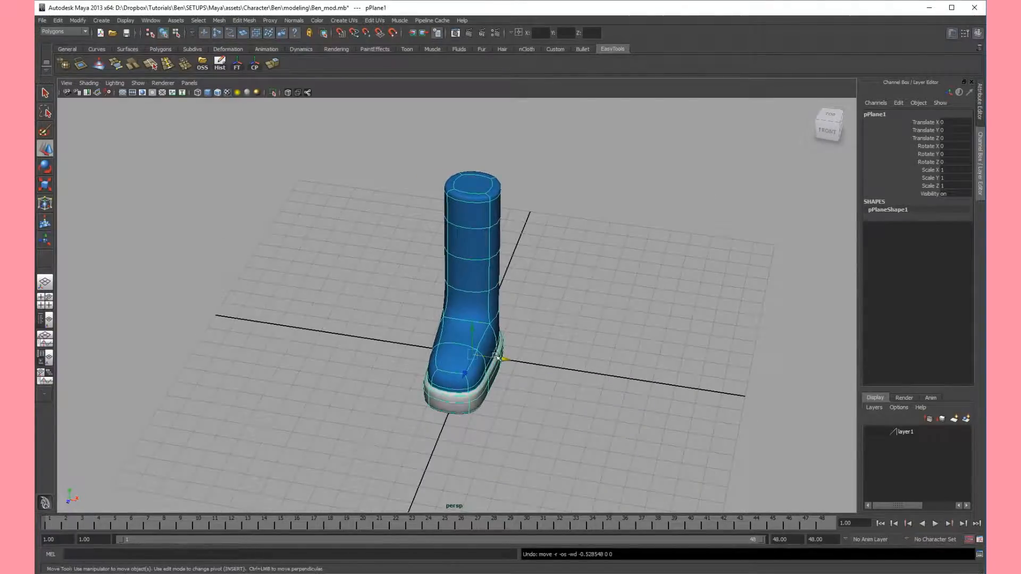
Step: Move the boot to Translate X -3 with grid snapping, and place a duplicate of it at Translate X 3
key("x")
left_click_drag(504, 359, 403, 346)
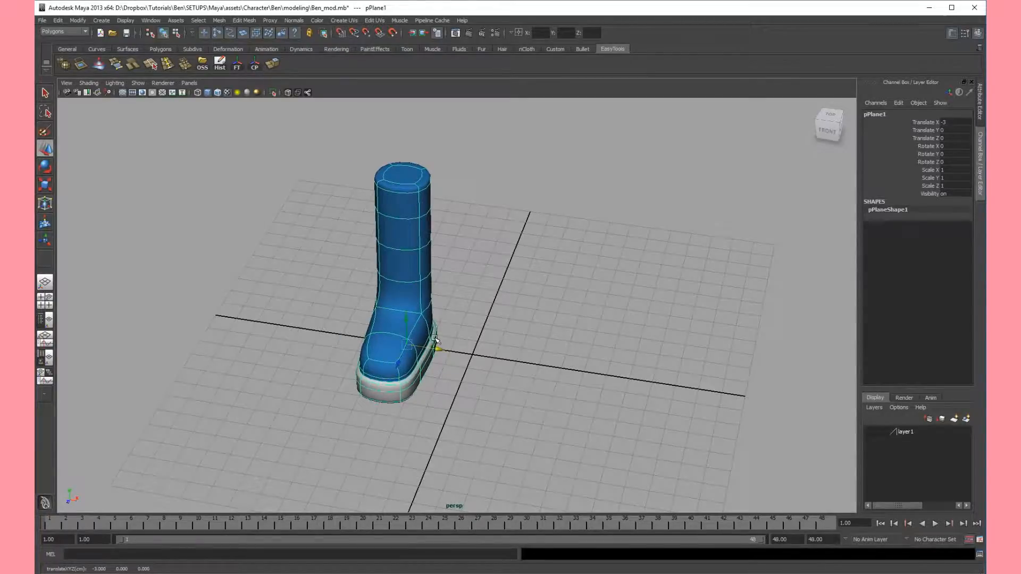
key("ctrl+d")
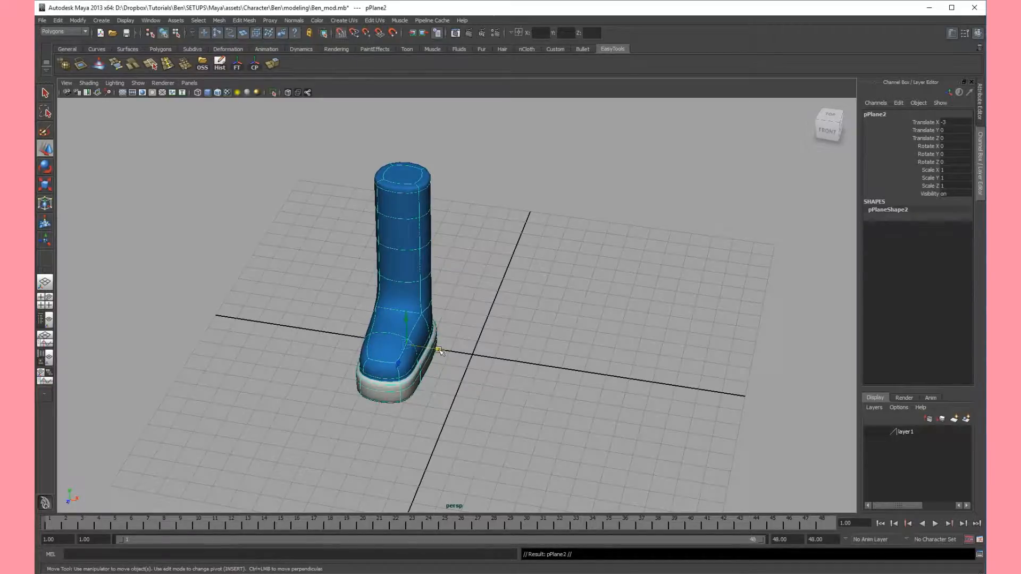
key("ctrl+d")
left_click_drag(436, 348, 574, 271)
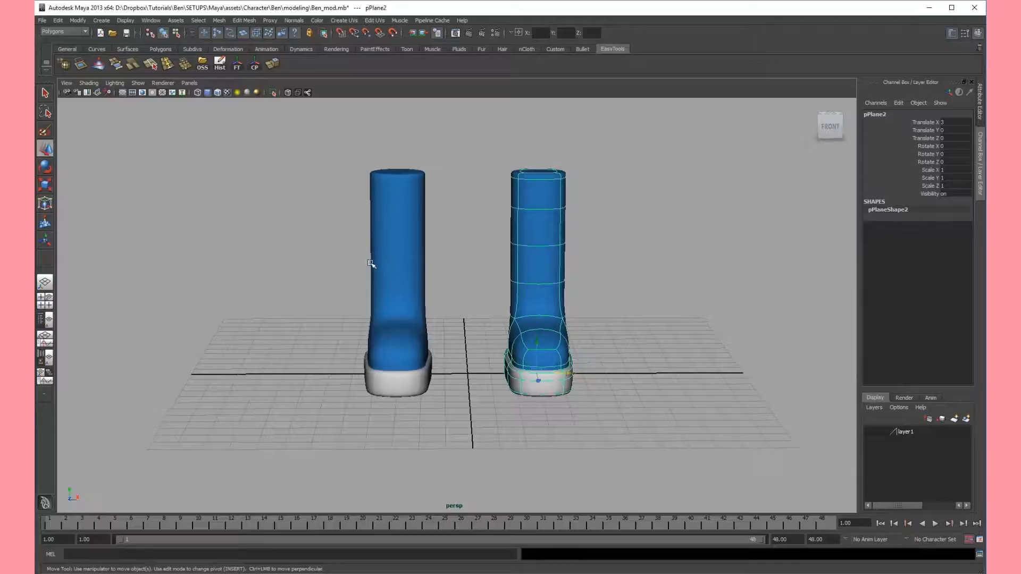
left_click_drag(498, 367, 507, 368, "alt")
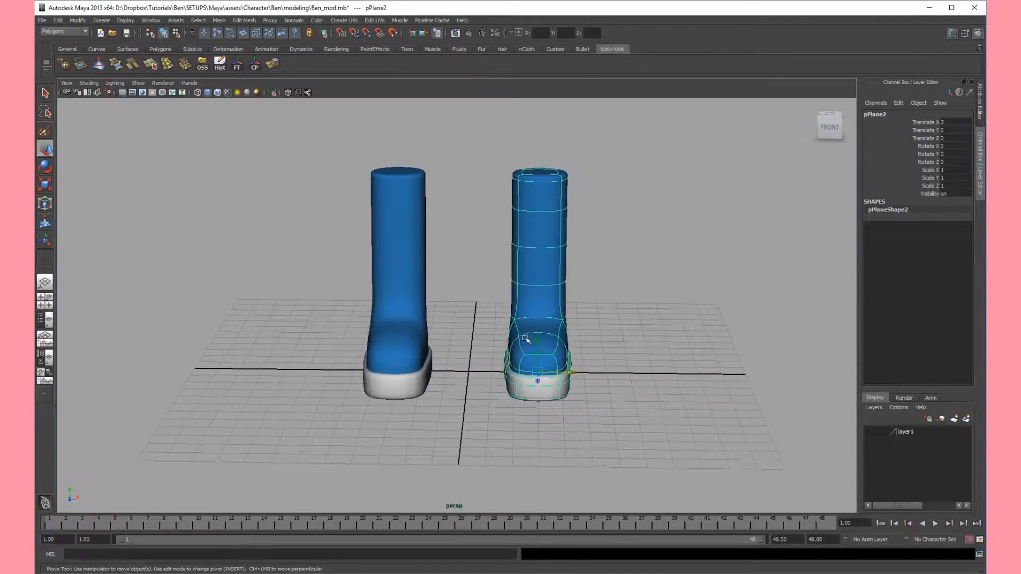
left_click_drag(472, 376, 475, 372, "alt")
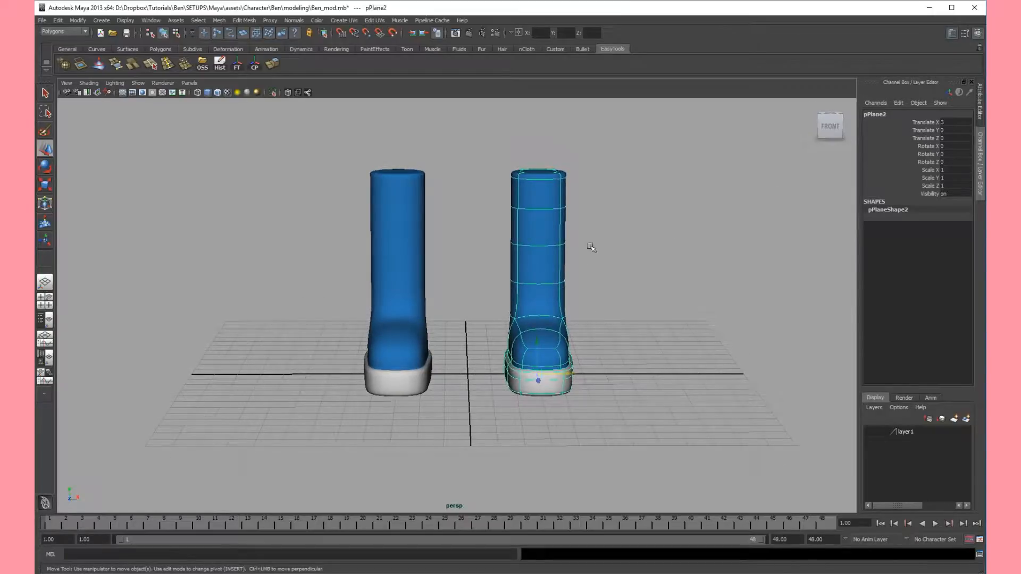
Step: Freeze the transformations of both boots together and check the zeroed transform values on the original boot
left_click_drag(716, 191, 248, 435)
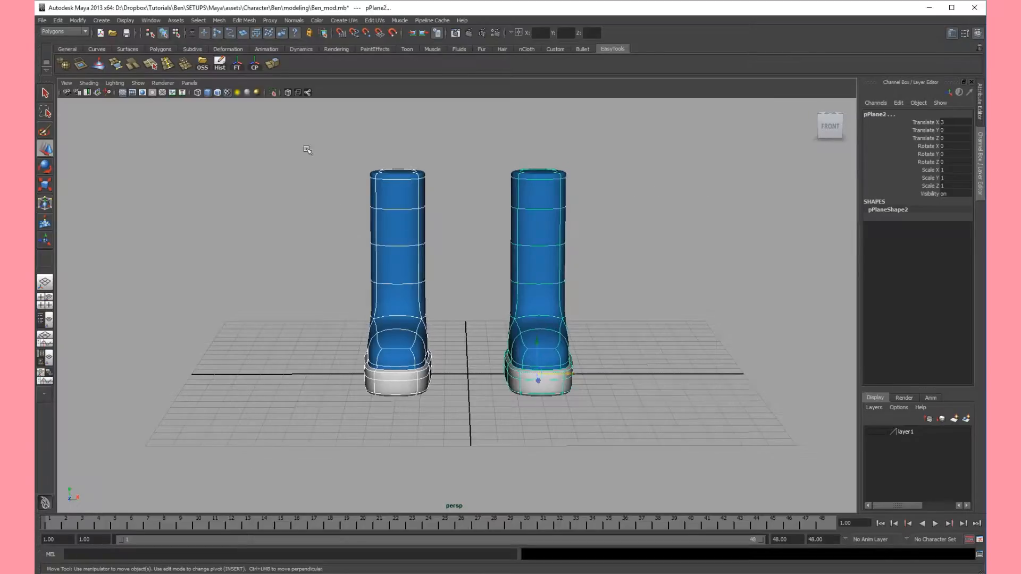
left_click(238, 66)
mouse_move(584, 267)
left_mouse_down("alt")
mouse_move(631, 268)
mouse_move(595, 257)
left_mouse_up("alt")
left_click(575, 255)
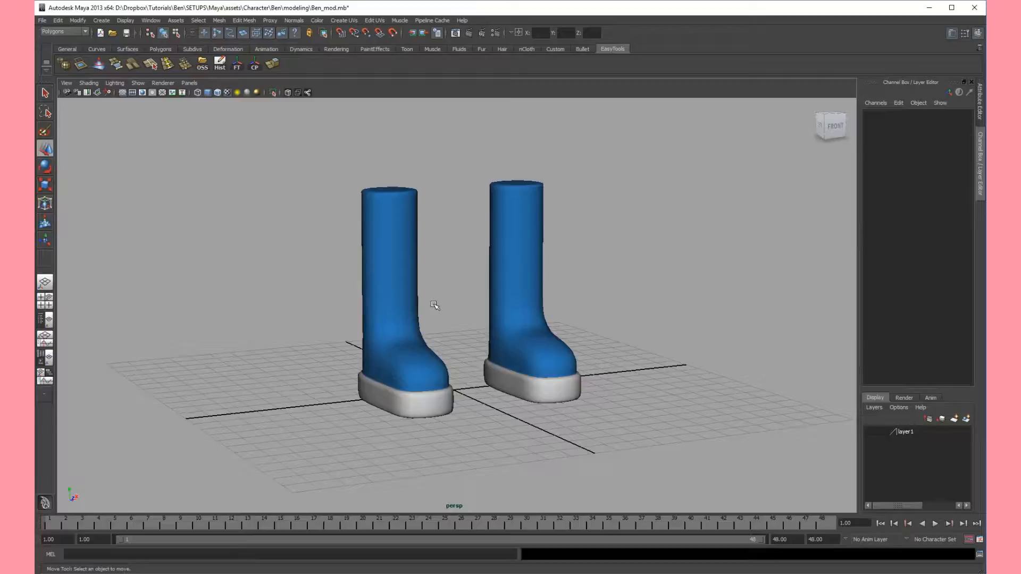
left_click_drag(584, 285, 558, 277, "alt")
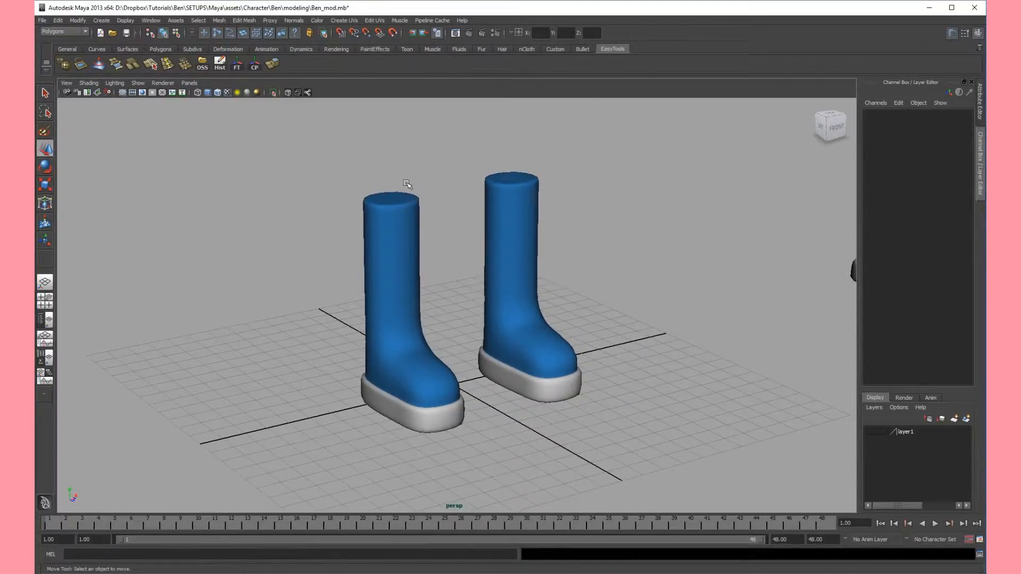
left_click(412, 238)
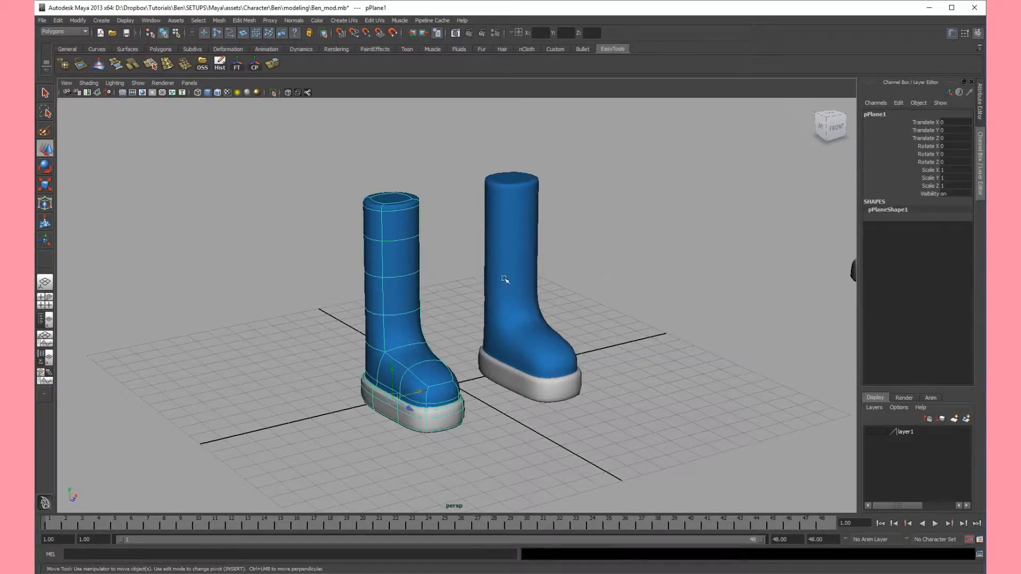
left_click_drag(568, 279, 658, 182, "alt")
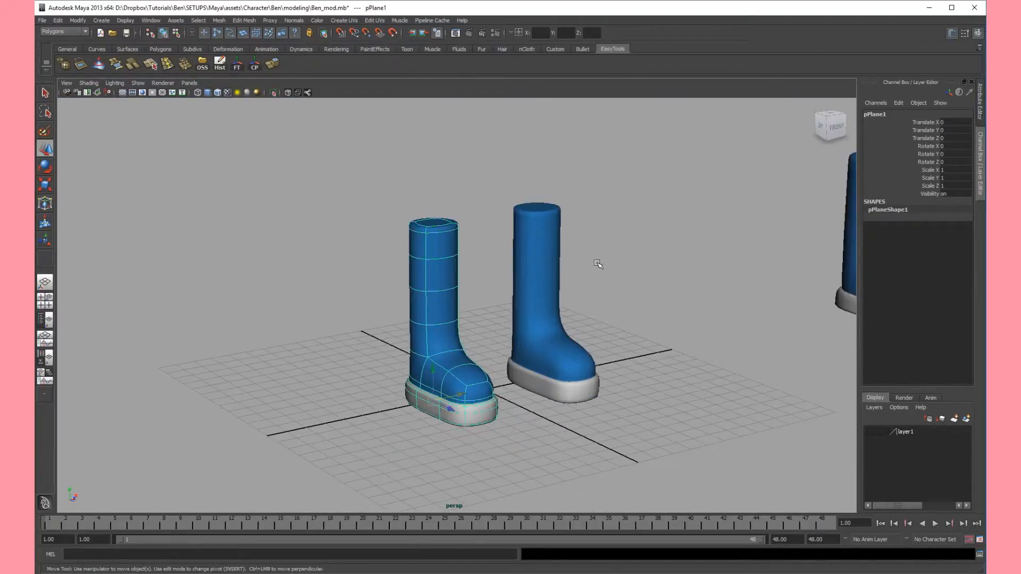